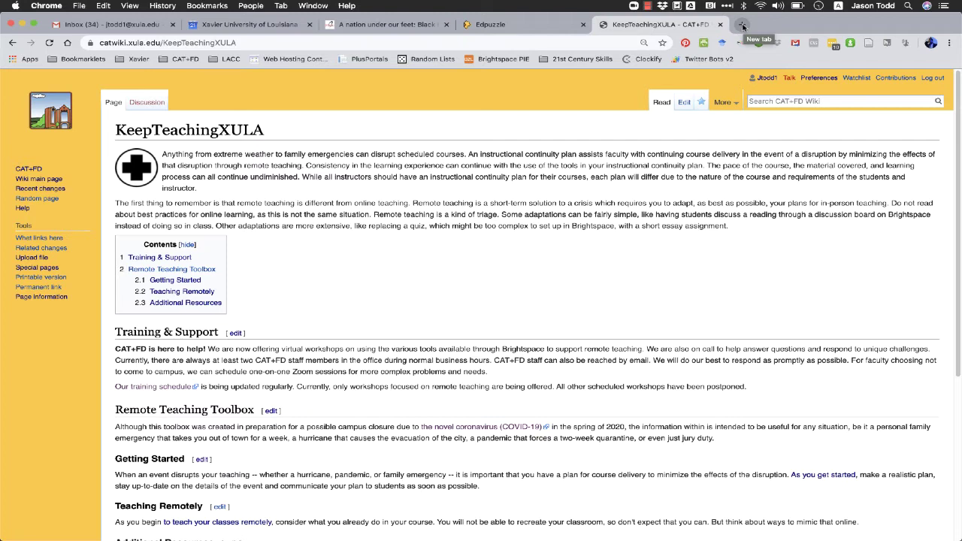
Step: Open the xula.zoom.us site in a new browser tab and go to the account's meeting settings
left_click(742, 25)
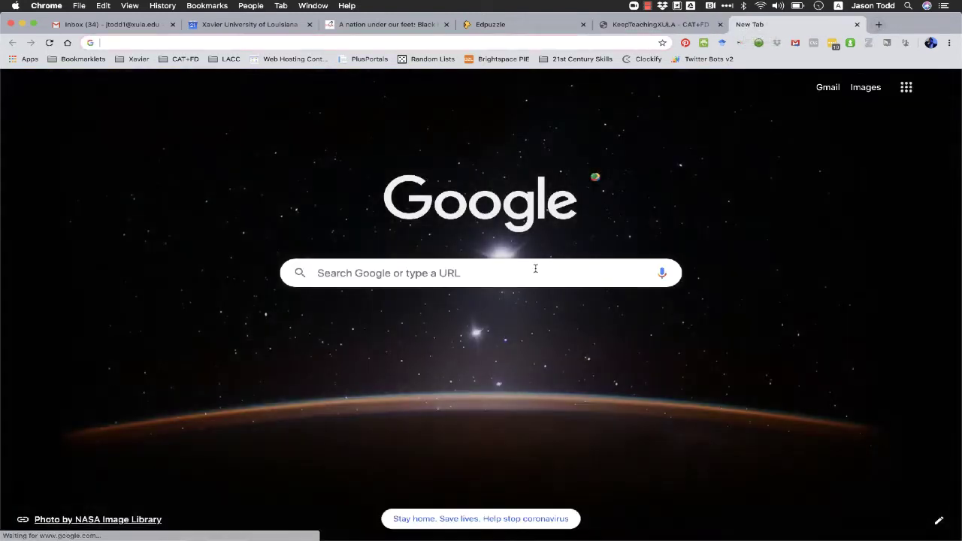
type("xula.zoom.")
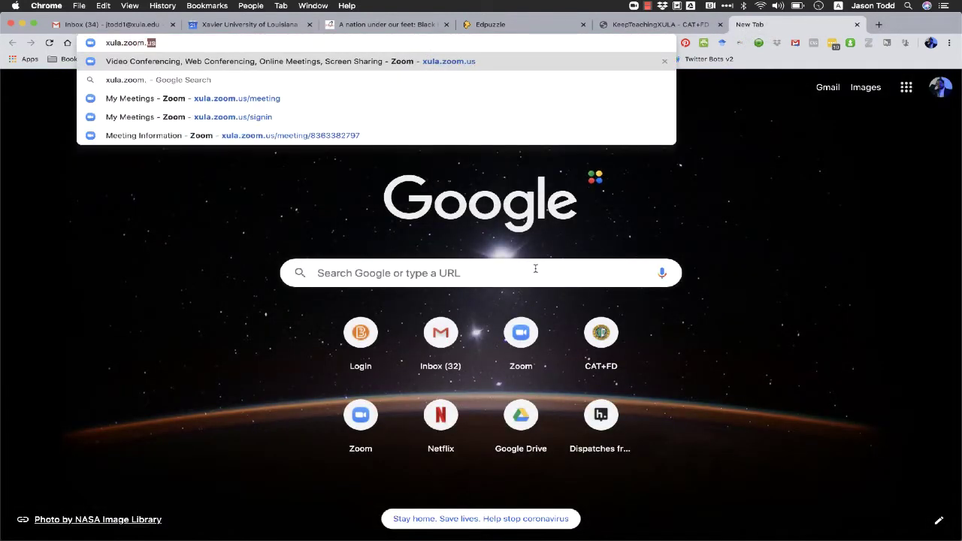
key("Return")
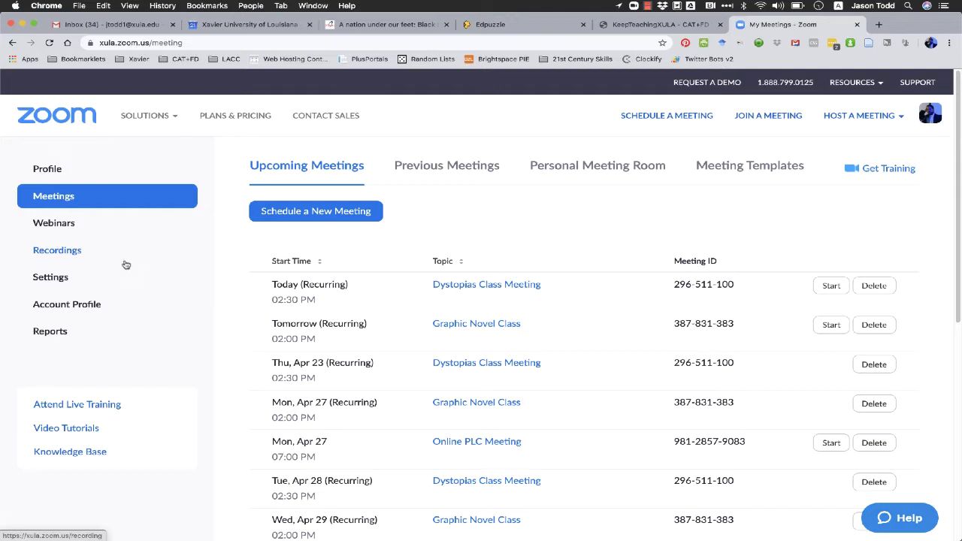
left_click(60, 277)
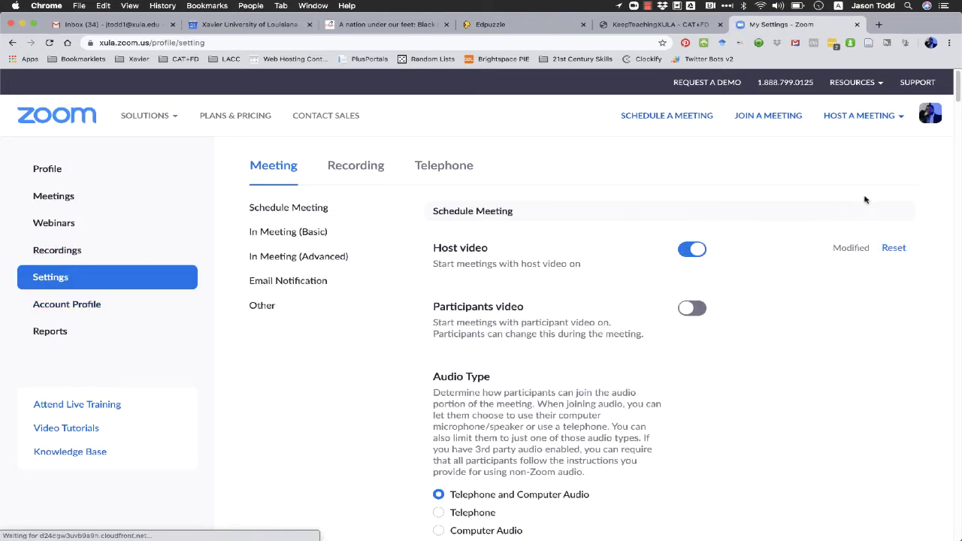
Step: Turn the Polling option under In Meeting (Basic) off and back on
left_click_drag(959, 93, 959, 254)
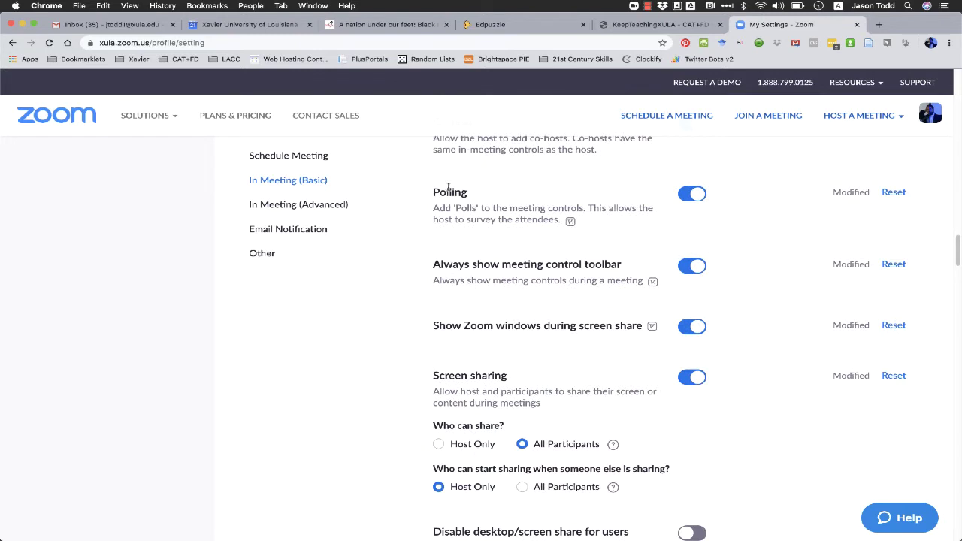
mouse_move(579, 220)
left_click(689, 197)
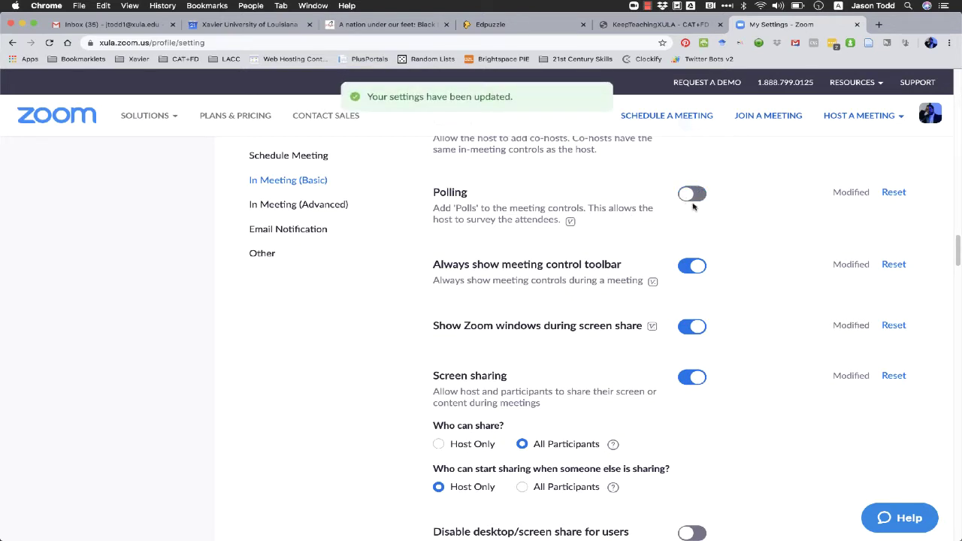
left_click(698, 197)
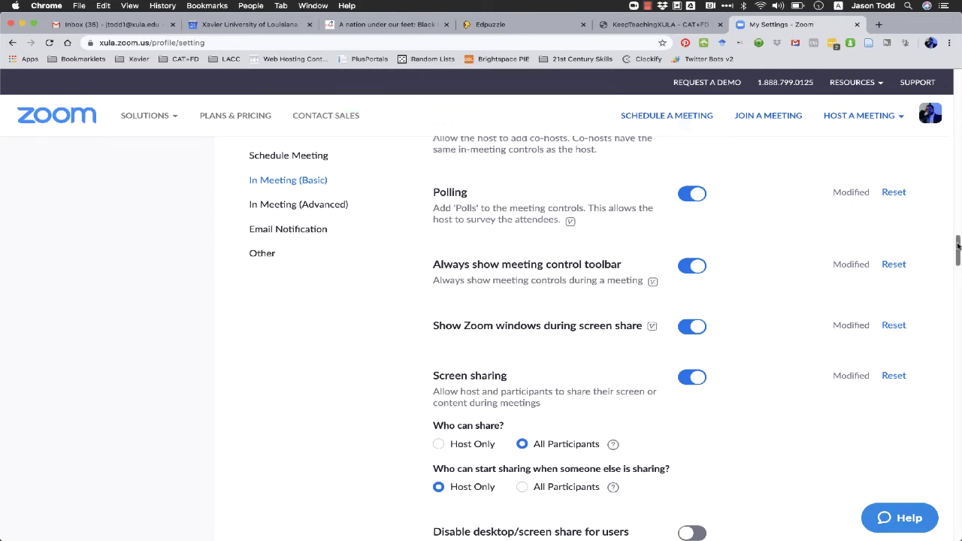
Step: Return to the upcoming meetings list and open the details of today's Dystopias Class Meeting
left_click_drag(958, 245, 958, 85)
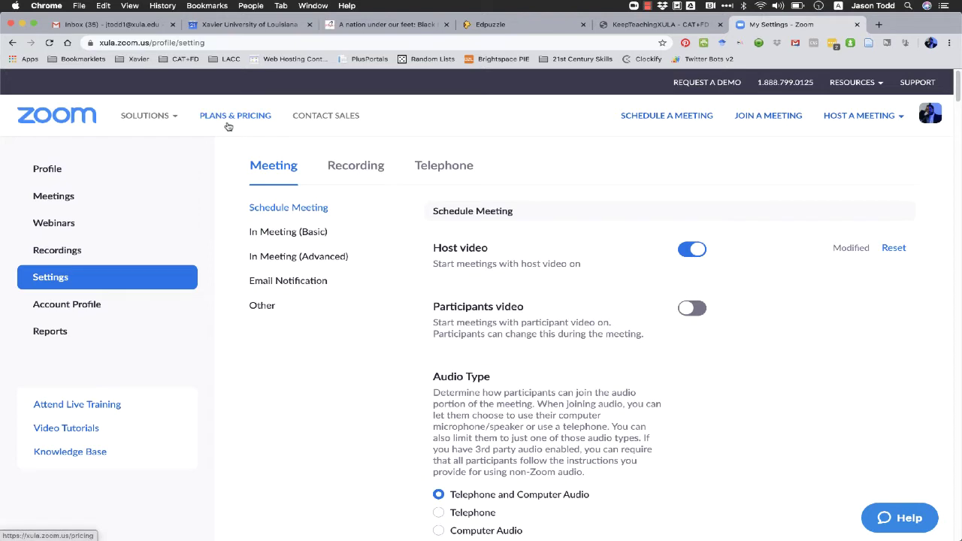
left_click(72, 198)
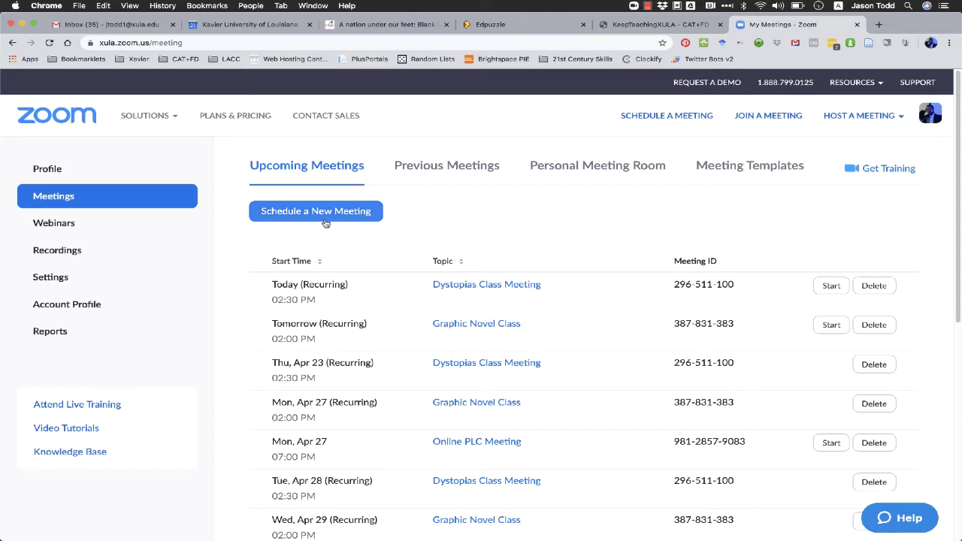
left_click(78, 195)
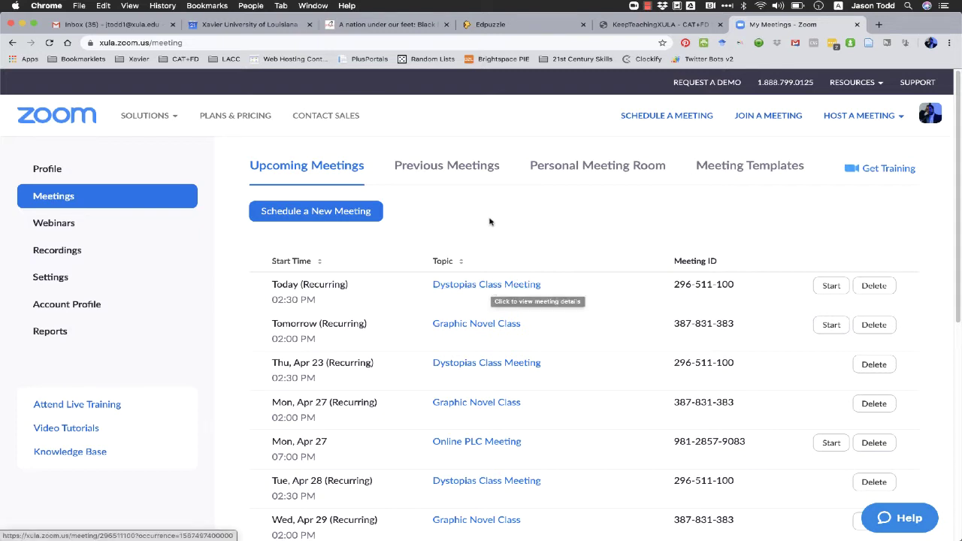
left_click(480, 290)
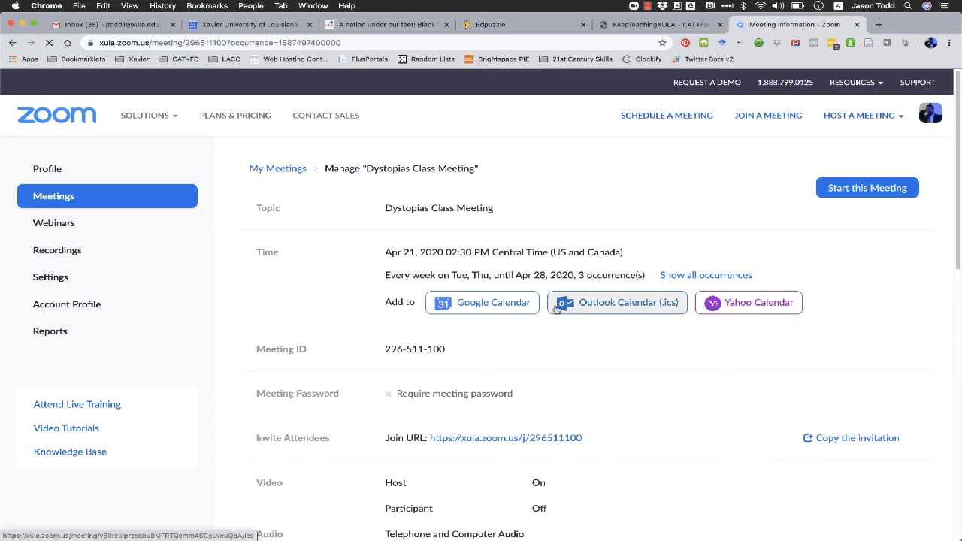
Step: Add a poll titled "Student Wellness Check" to this meeting and make it anonymous
left_click_drag(958, 208, 959, 384)
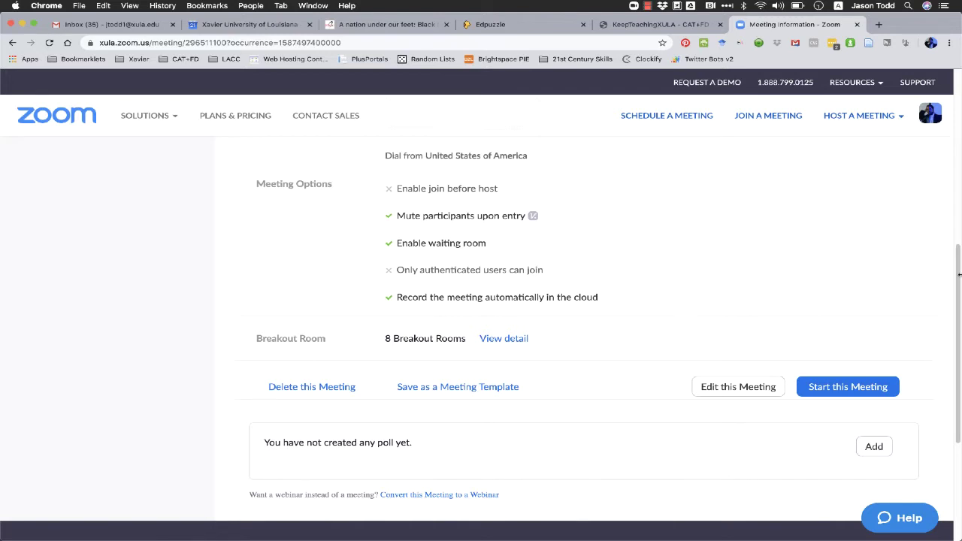
left_click_drag(960, 279, 959, 328)
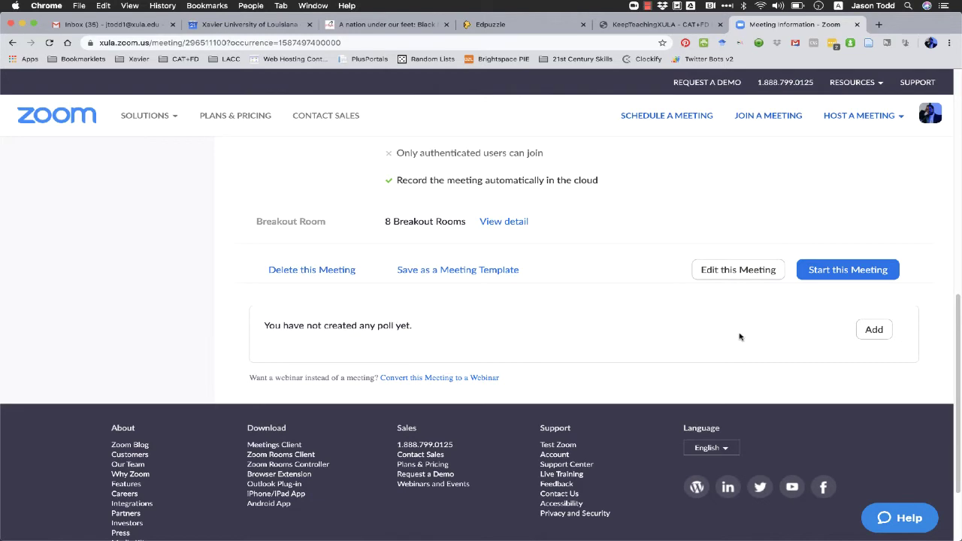
left_click(872, 331)
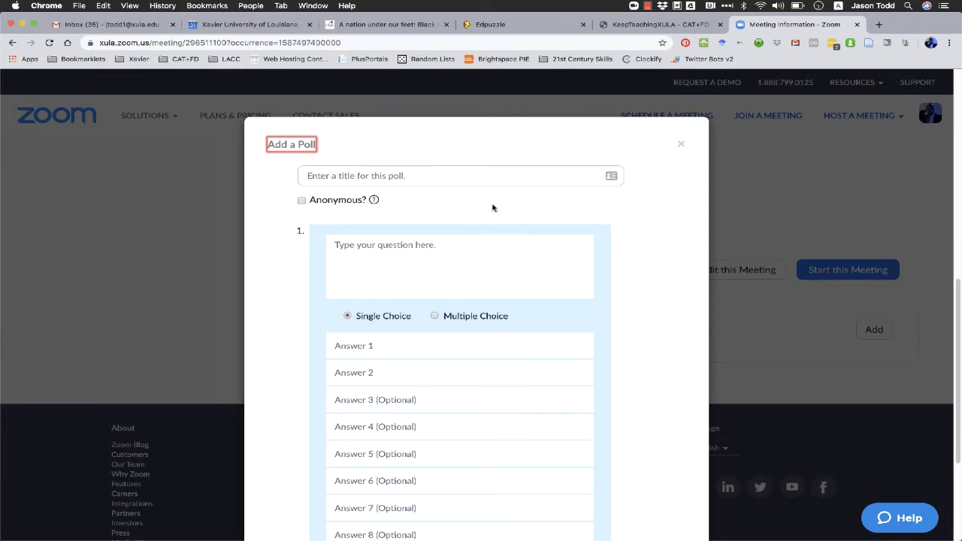
left_click(427, 176)
type("Student E")
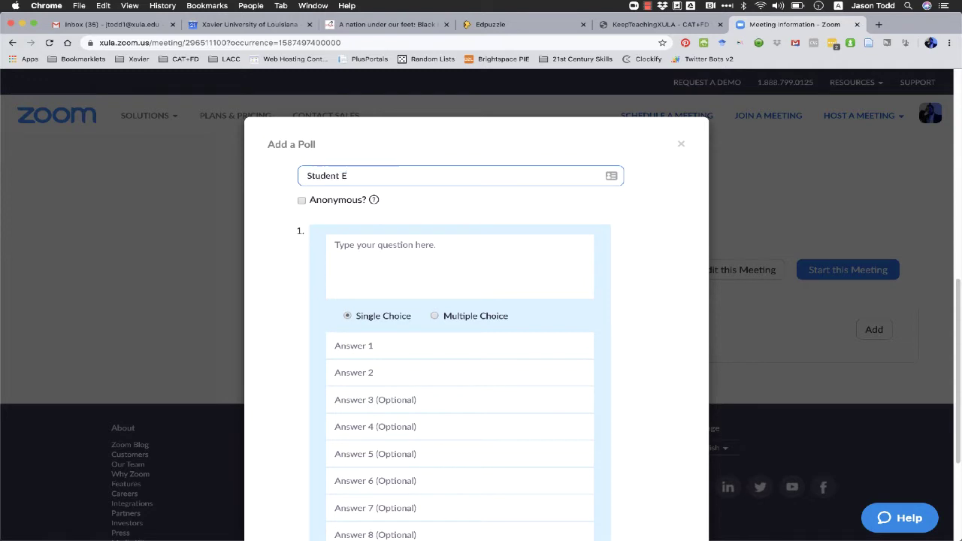
key("BackSpace")
type("Wellness C")
type("heck")
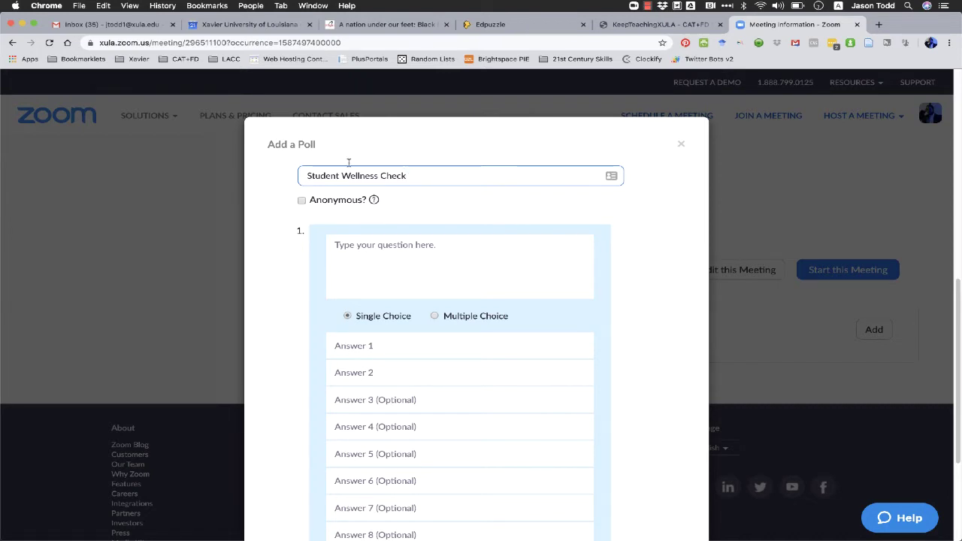
mouse_move(373, 199)
left_click(341, 201)
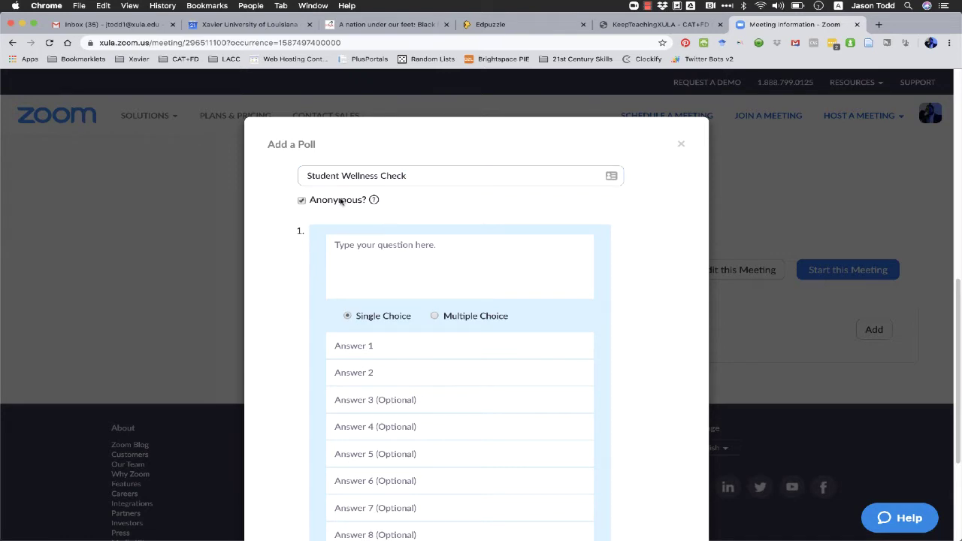
Step: Enter "How are you feeling today?" as the poll's first question and make it Single Choice
left_click(423, 251)
scroll(413, 240, "down", 1)
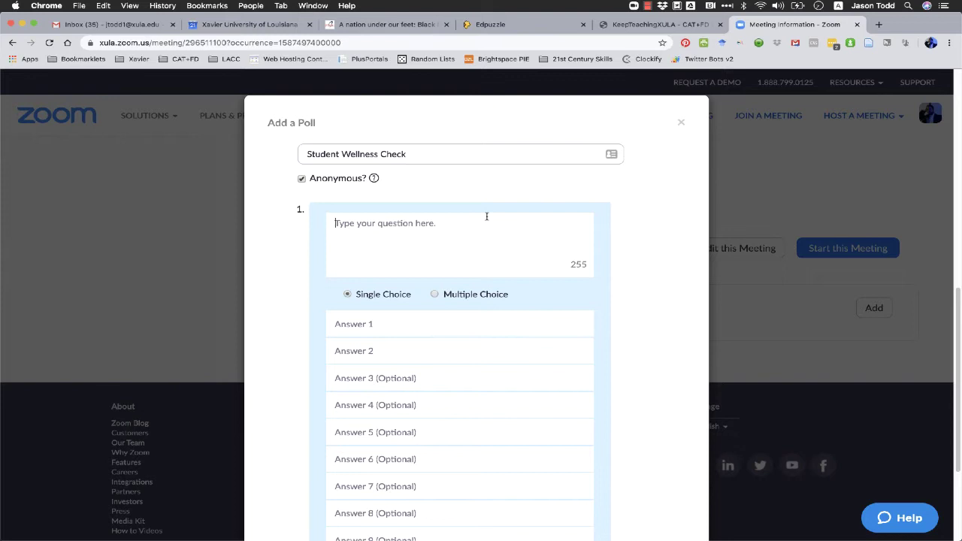
type("How are you ")
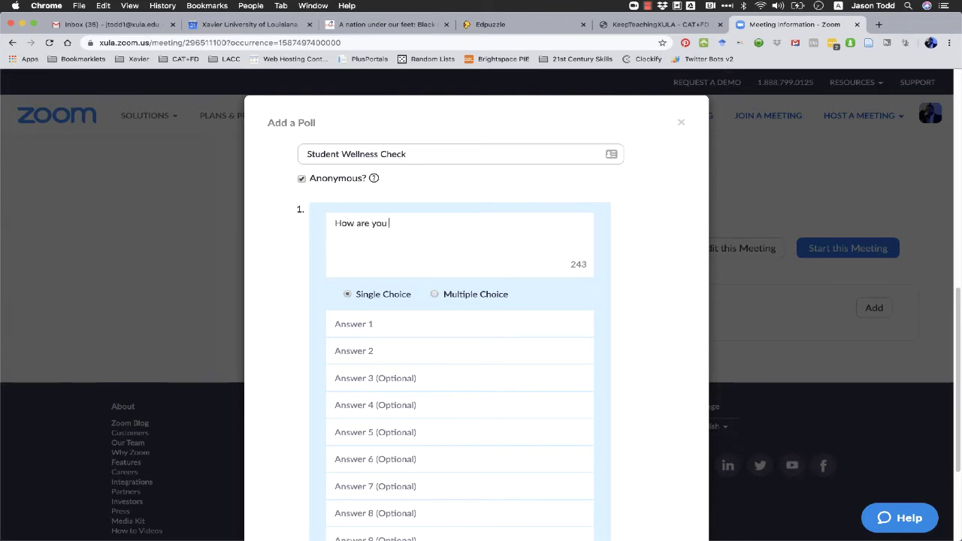
type("feeling today?")
scroll(612, 323, "down", 1)
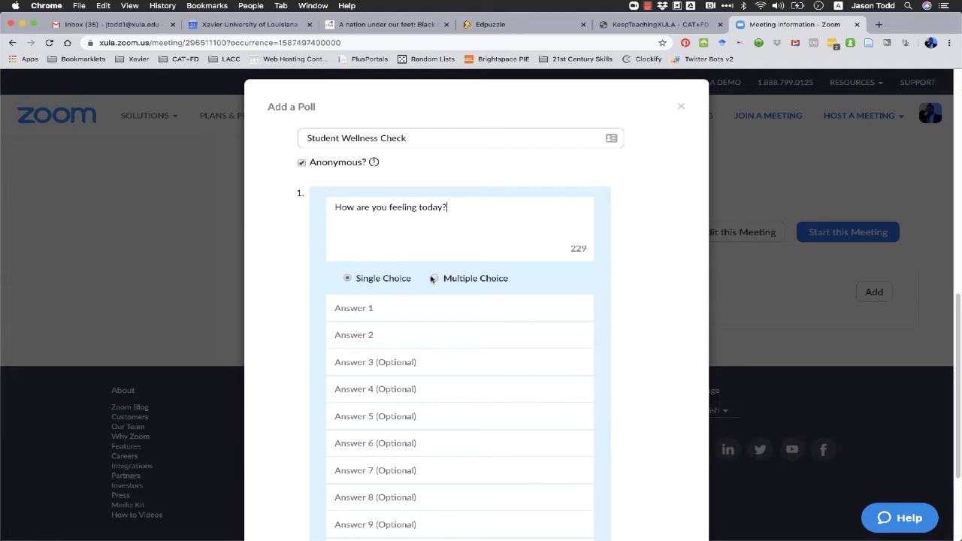
scroll(561, 324, "down", 1)
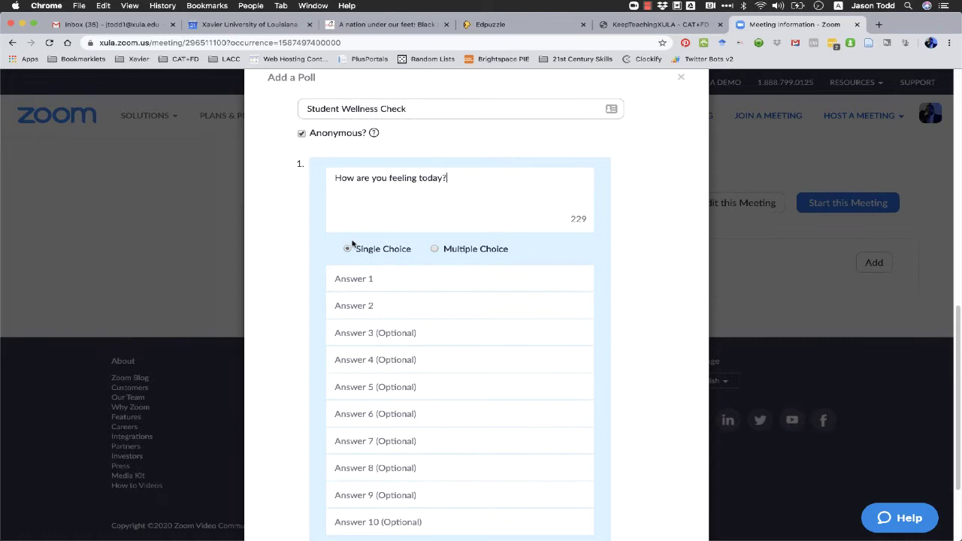
left_click(374, 252)
Step: Fill in the first four answers as "Great", "Good", "Just okay" and "Not so good"
left_click(396, 279)
type("Great")
key("Tab")
type("Good")
key("Tab")
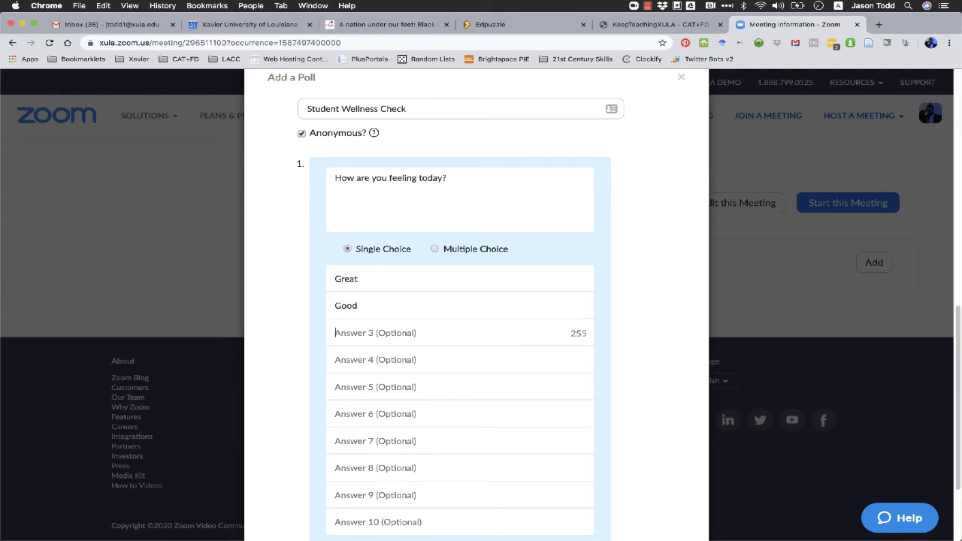
type("Just okay")
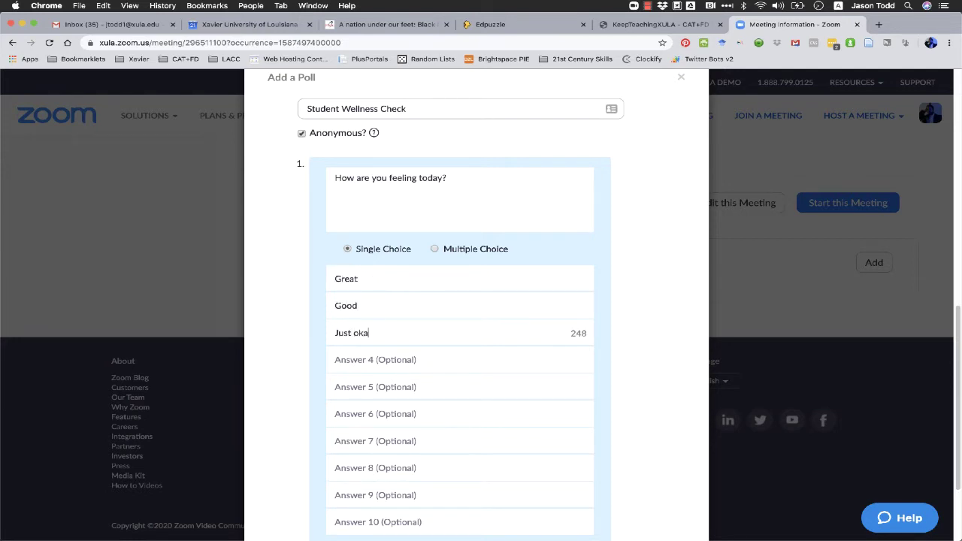
key("Tab")
type("Not so goo")
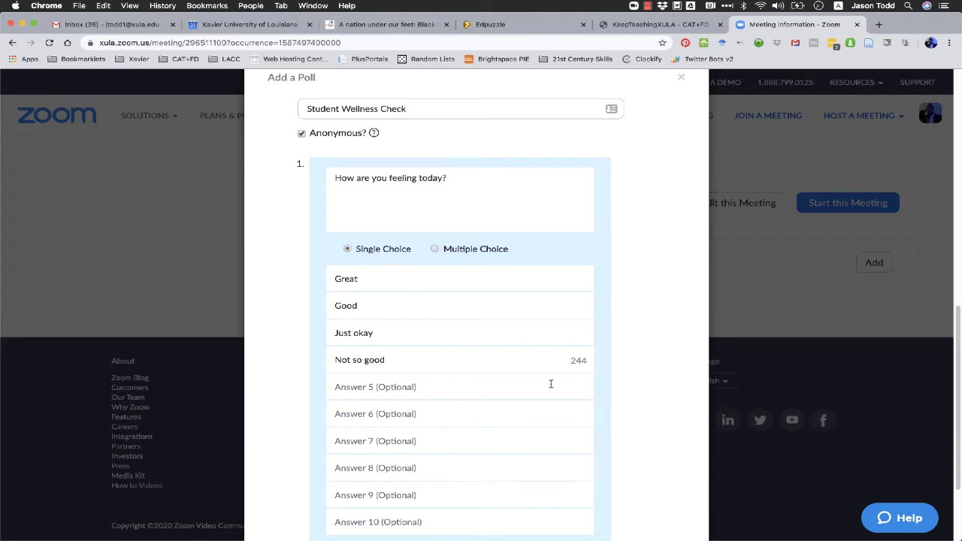
Step: Review the completed poll form and save the Student Wellness Check poll
scroll(629, 393, "down", 2)
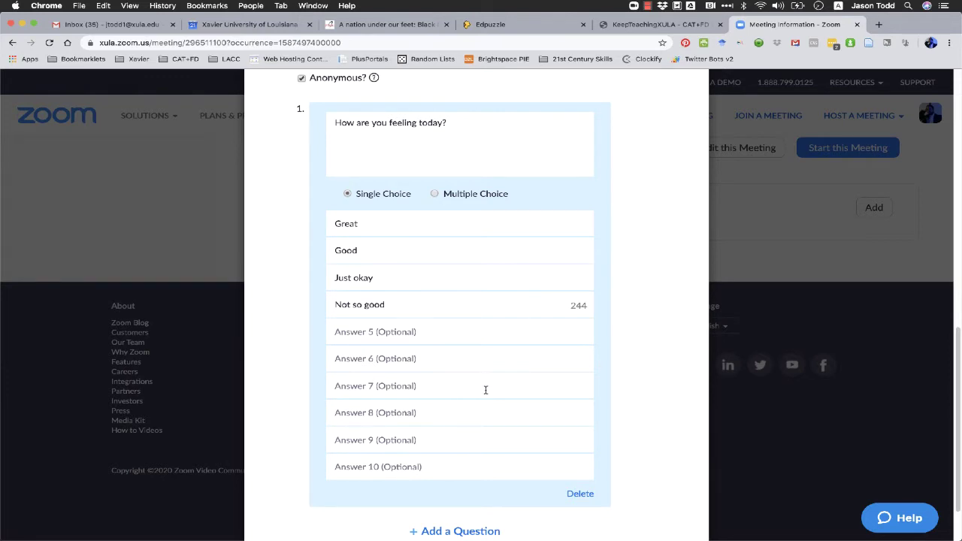
scroll(617, 403, "down", 1)
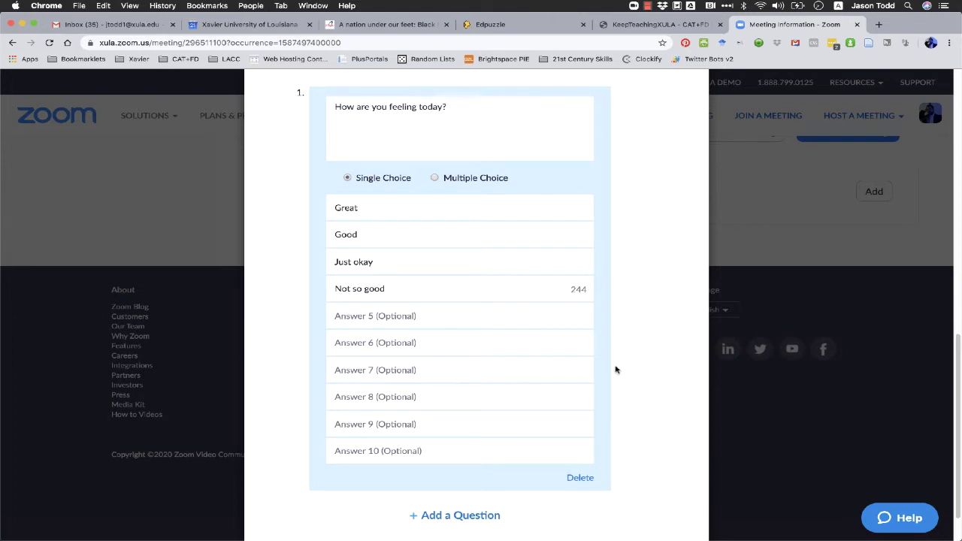
scroll(562, 334, "down", 2)
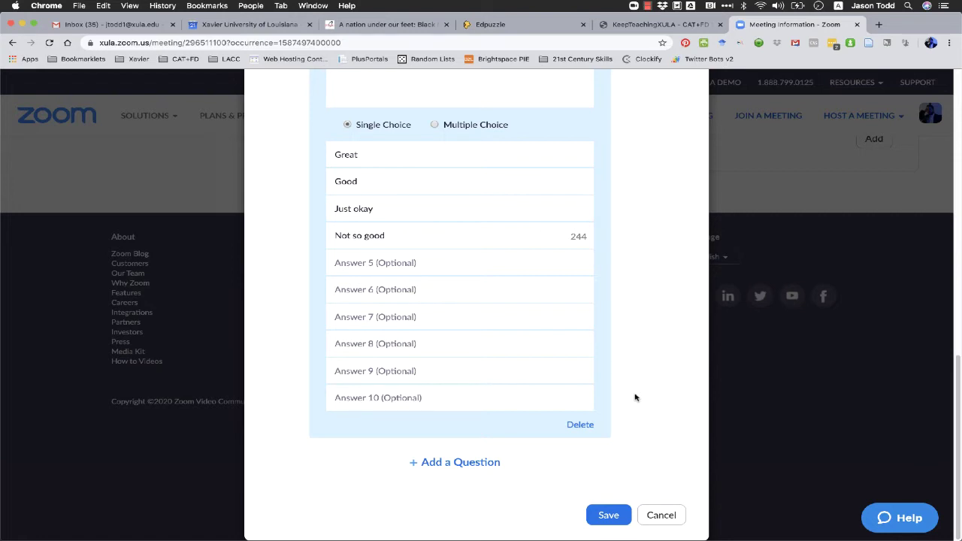
scroll(635, 398, "up", 1)
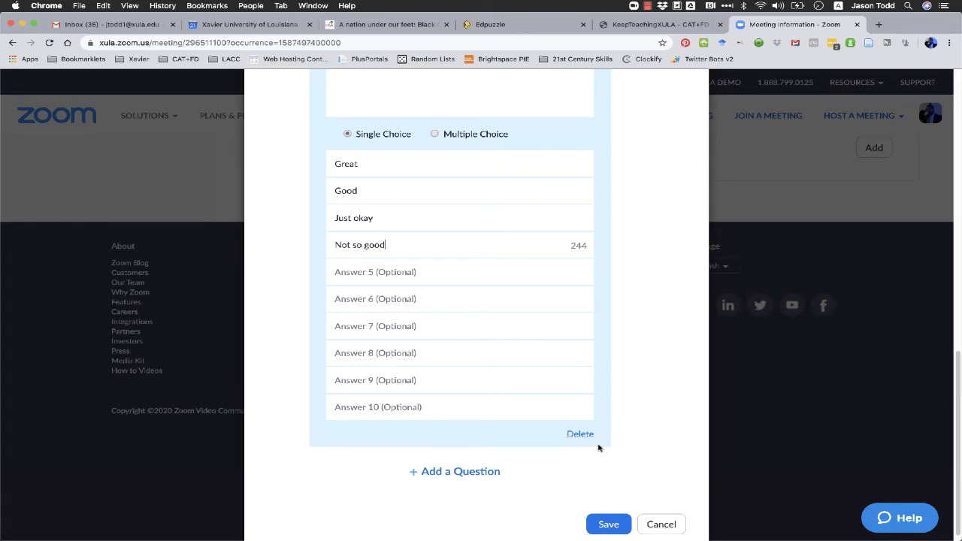
scroll(608, 378, "up", 2)
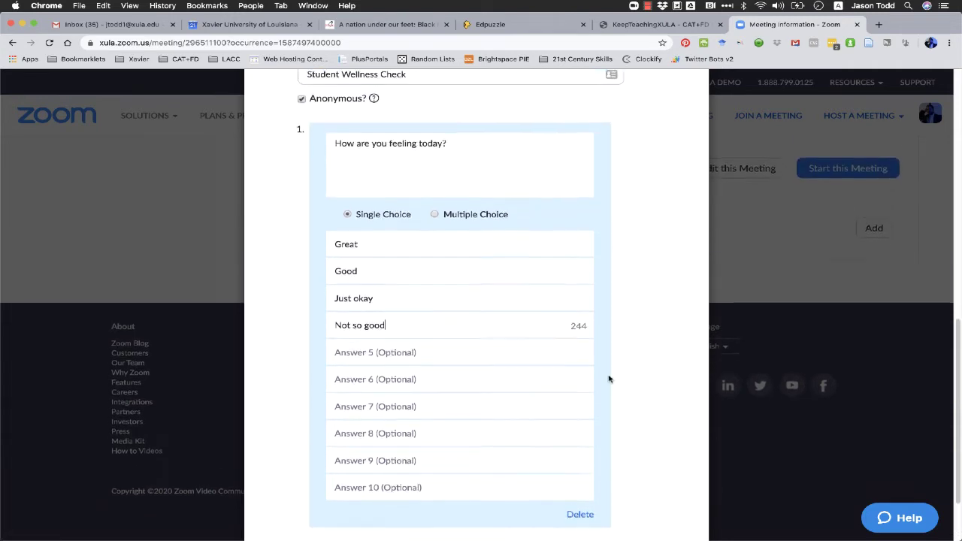
scroll(637, 429, "down", 2)
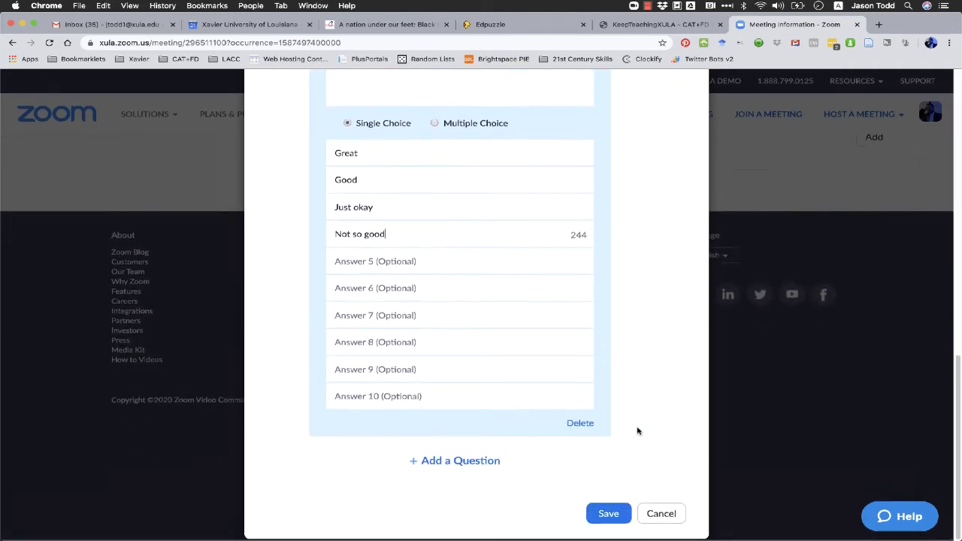
left_click(612, 516)
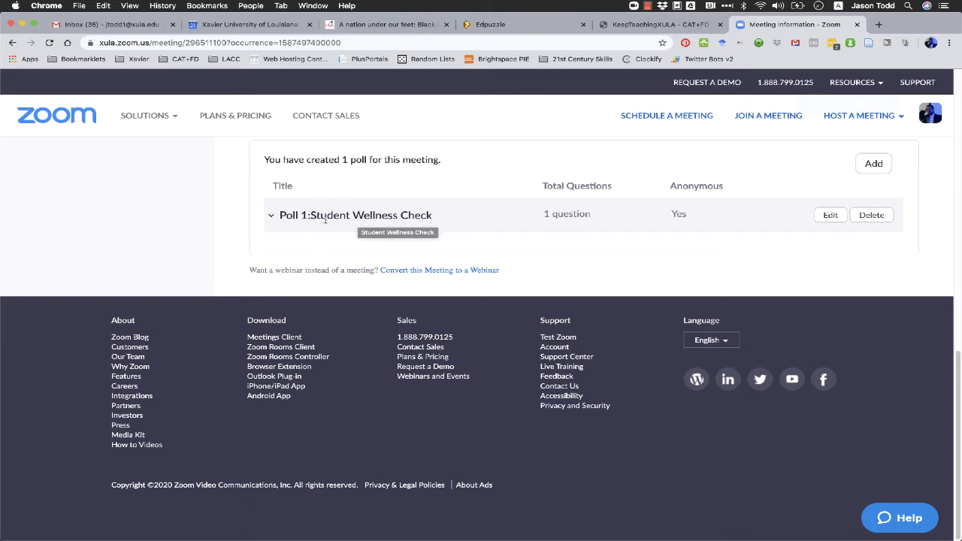
Step: Expand and collapse the saved Student Wellness Check poll to review its question and answers
left_click(271, 218)
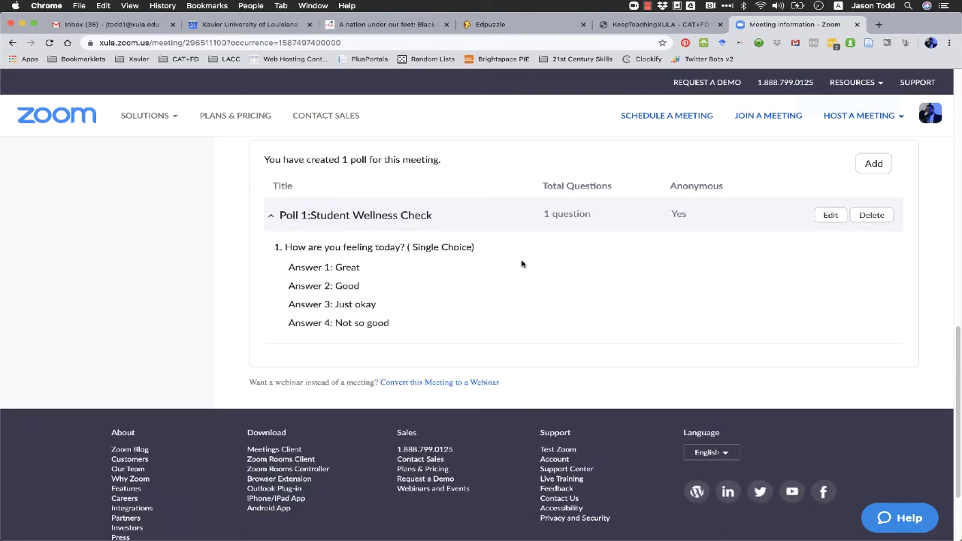
left_click(271, 218)
left_click(271, 218)
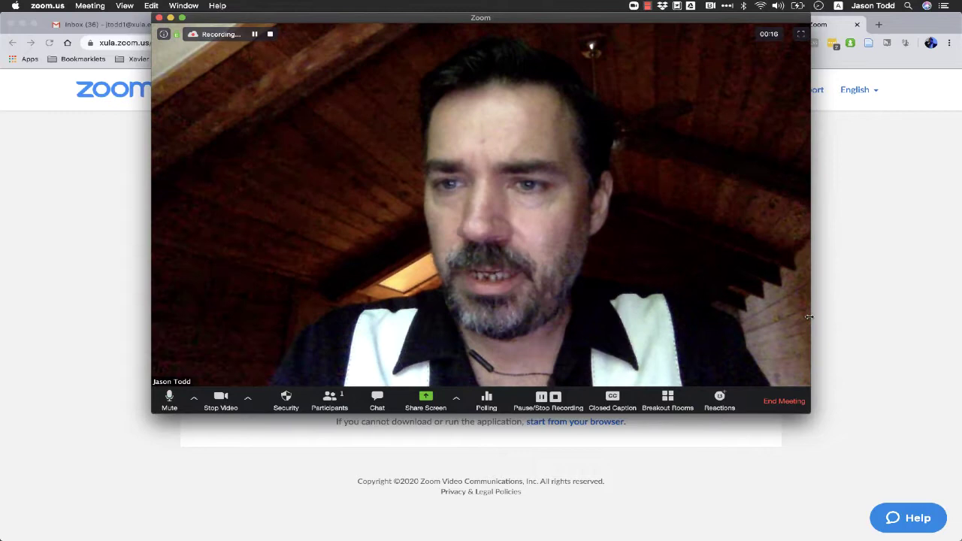
Step: Narrow the meeting window, view the Polling option among the additional meeting controls, and widen the window again
left_click_drag(809, 316, 524, 295)
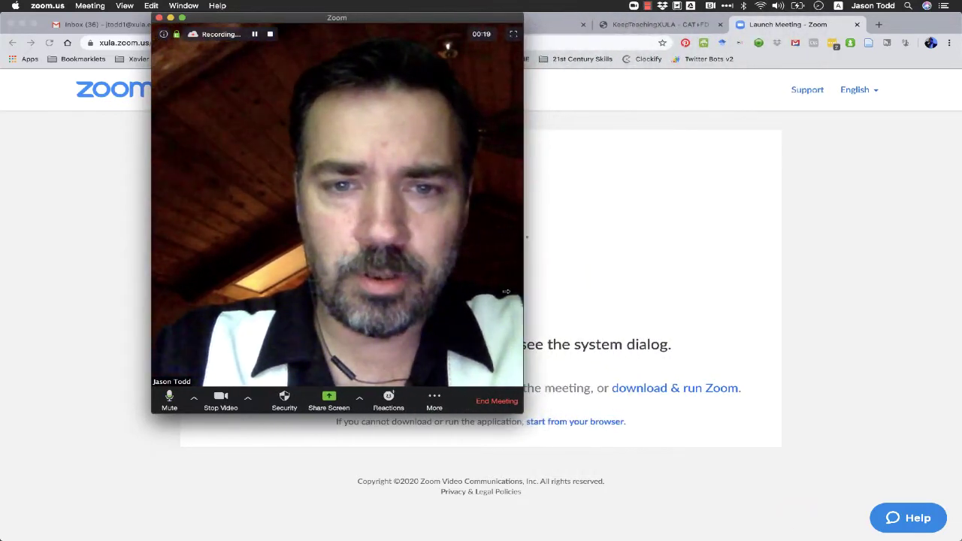
left_click(439, 403)
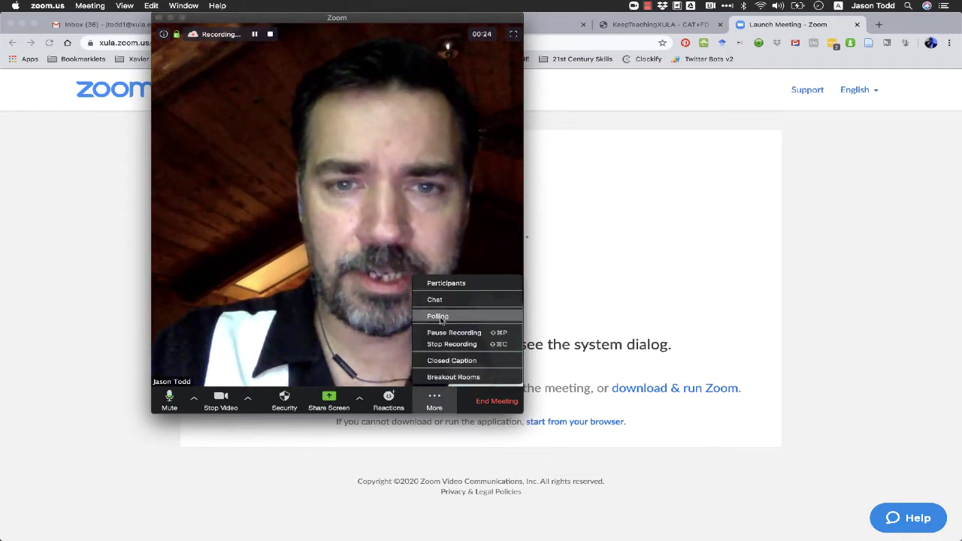
left_click(526, 245)
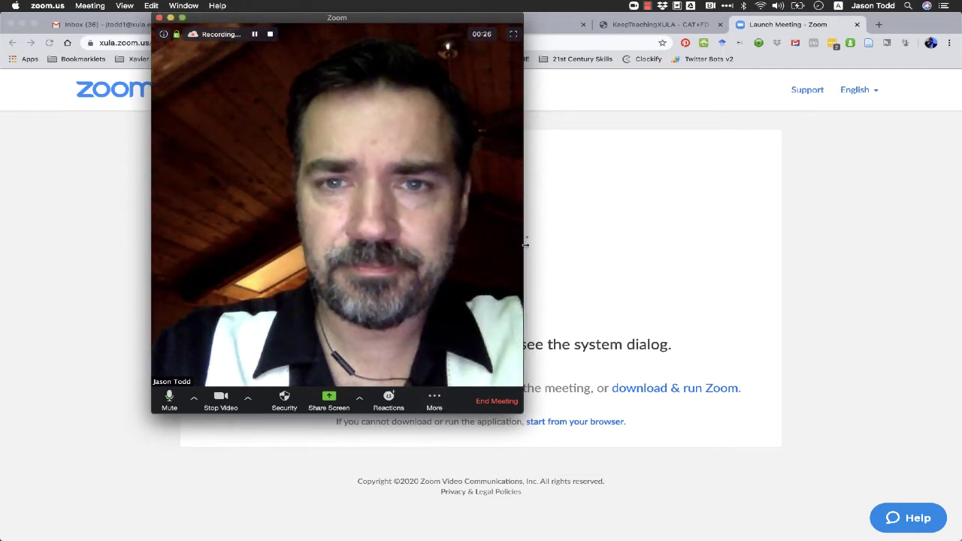
left_click_drag(526, 245, 852, 245)
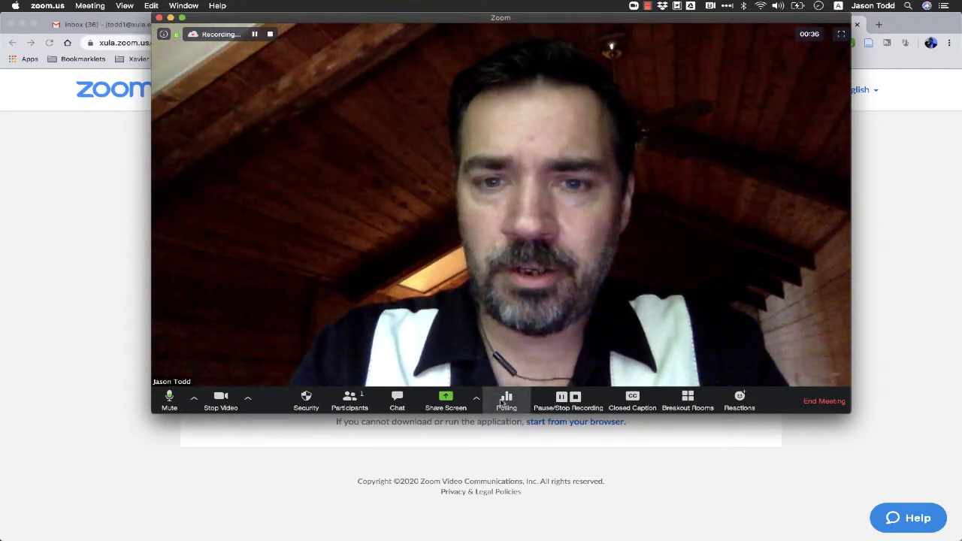
Step: Open the meeting's polls, launch the Student Wellness Check poll, and end it
left_click(504, 402)
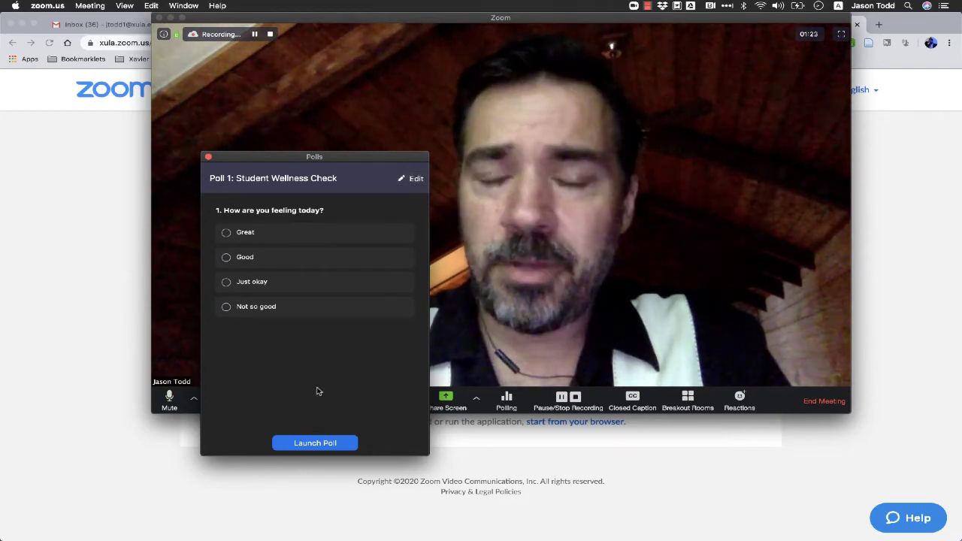
left_click(312, 444)
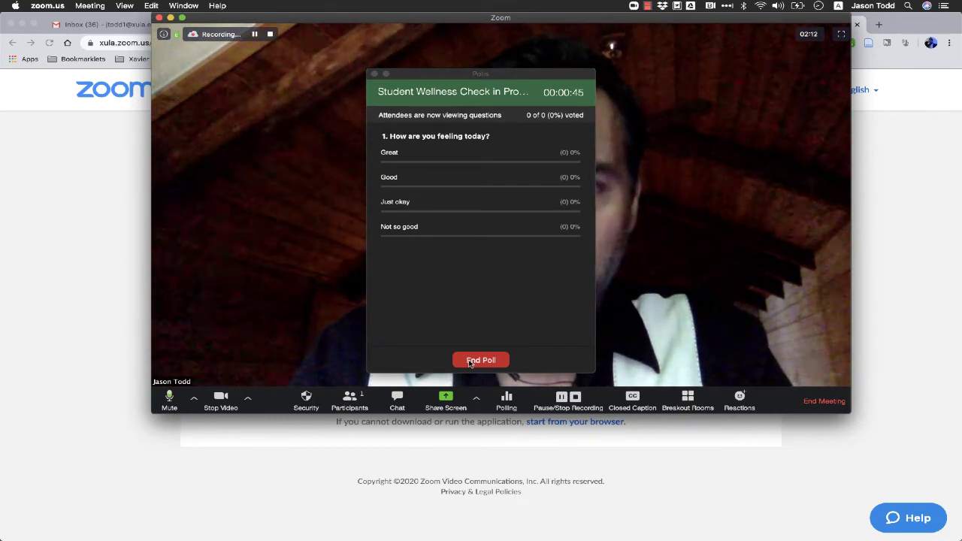
left_click(471, 361)
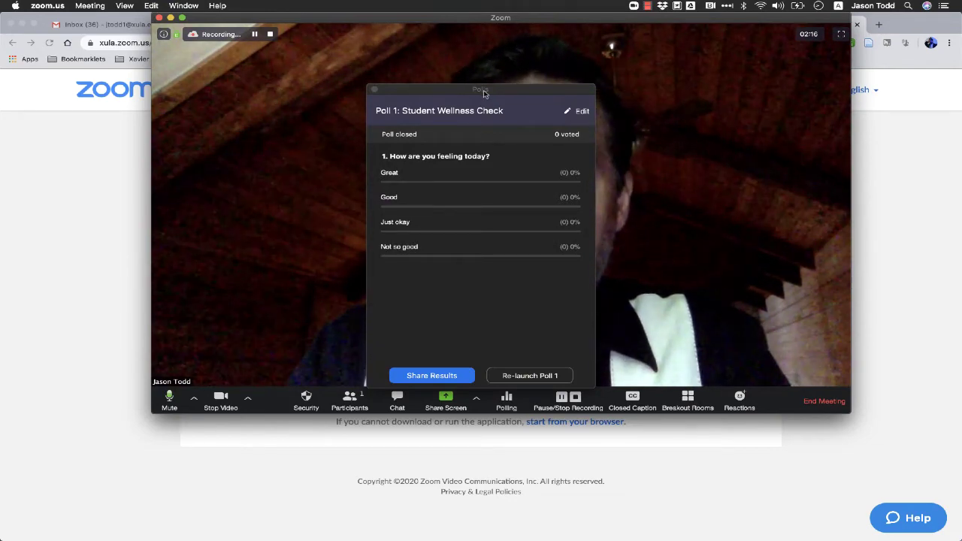
Step: Share the Student Wellness Check results with attendees, move the results window aside, and stop sharing
left_click_drag(498, 91, 481, 47)
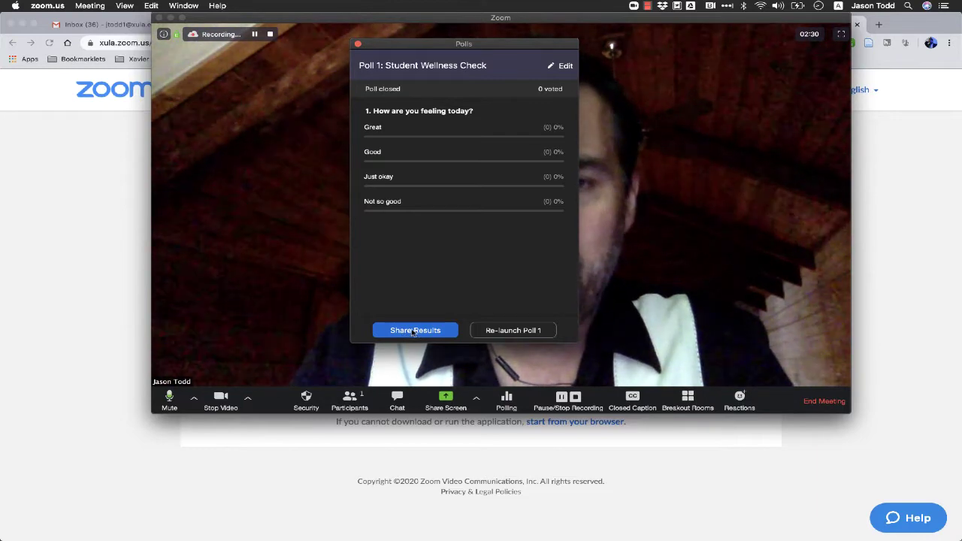
left_click(423, 331)
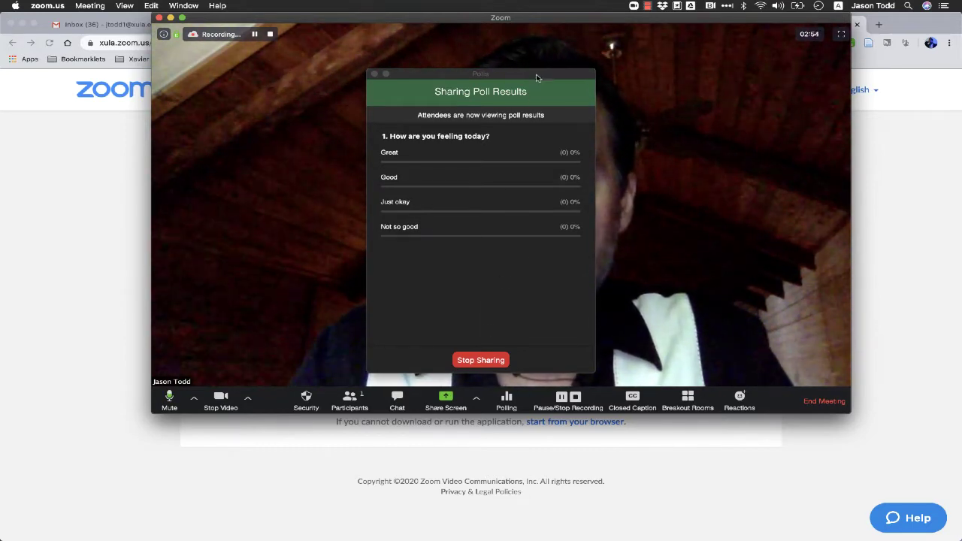
left_click_drag(537, 76, 848, 79)
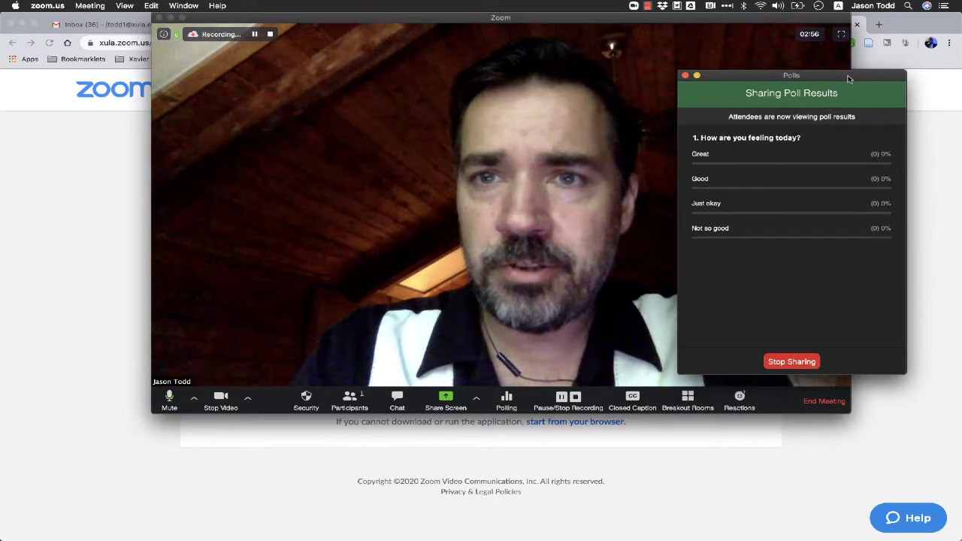
left_click_drag(843, 79, 825, 52)
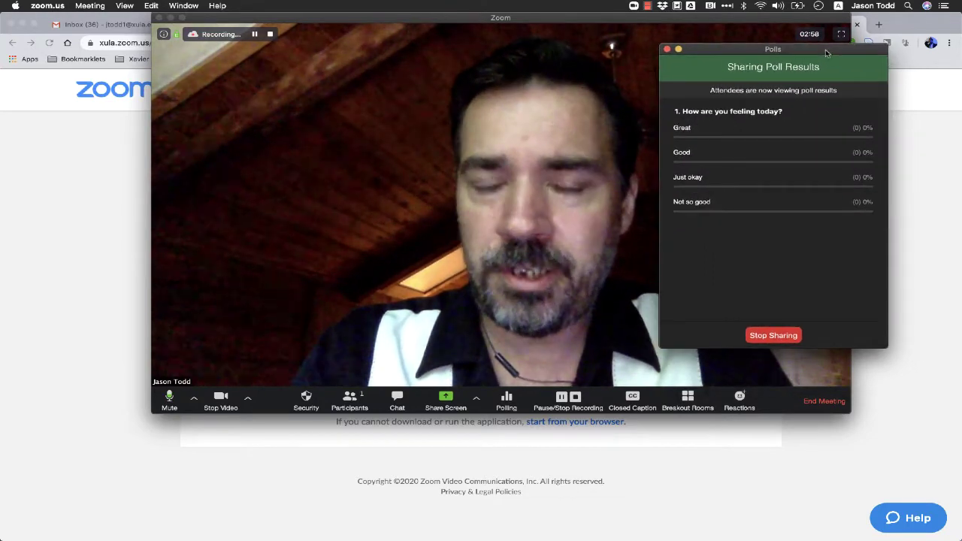
left_click(767, 336)
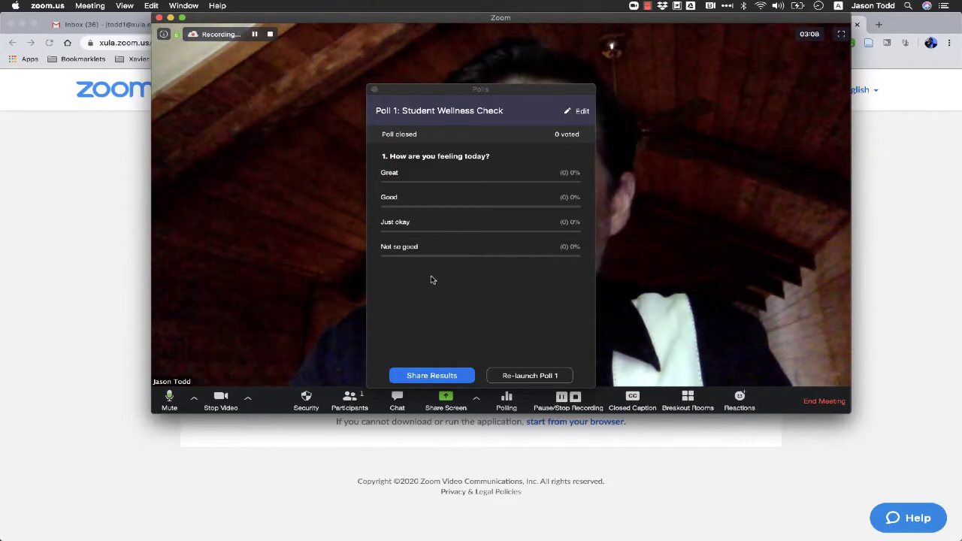
Step: Close the Polls window and reopen it in the meeting
left_click(376, 90)
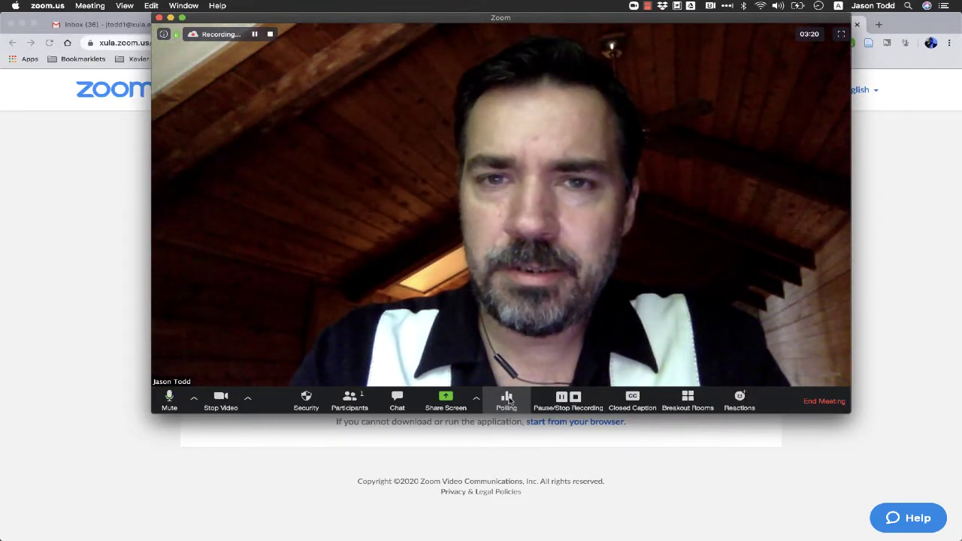
left_click(507, 400)
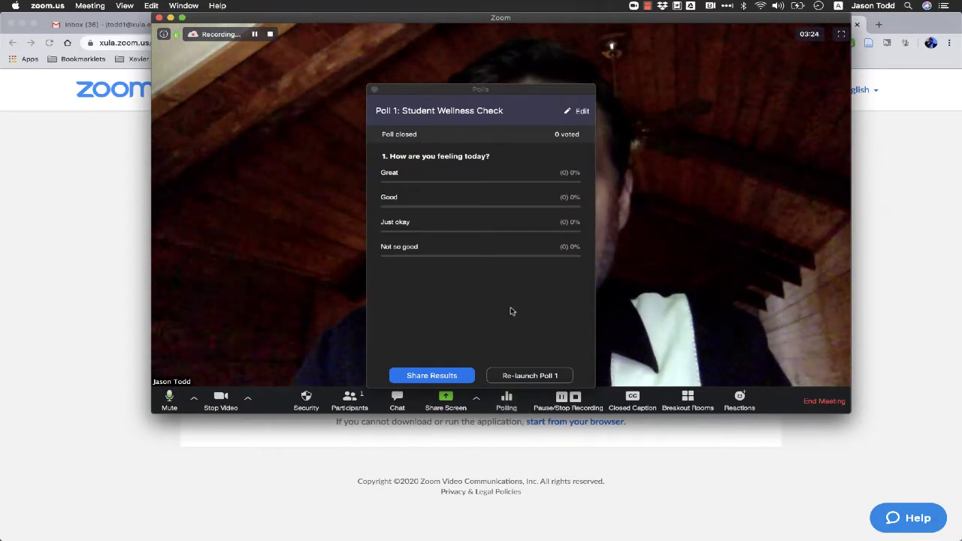
left_click(375, 90)
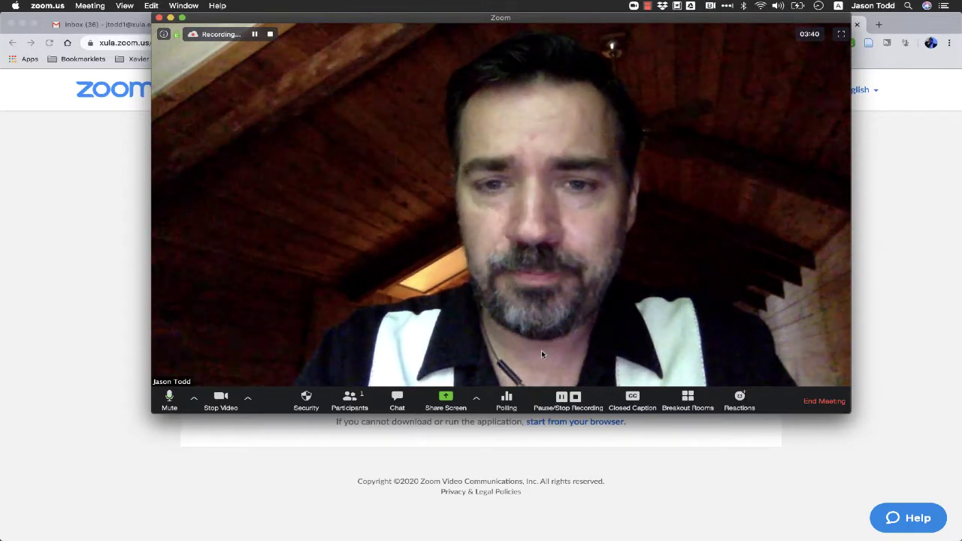
left_click(501, 398)
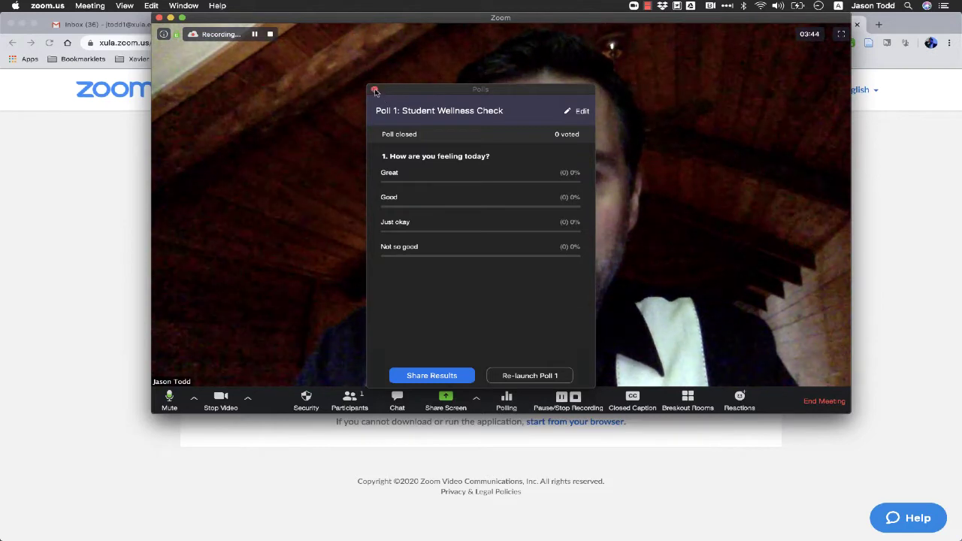
left_click(505, 398)
left_click(508, 398)
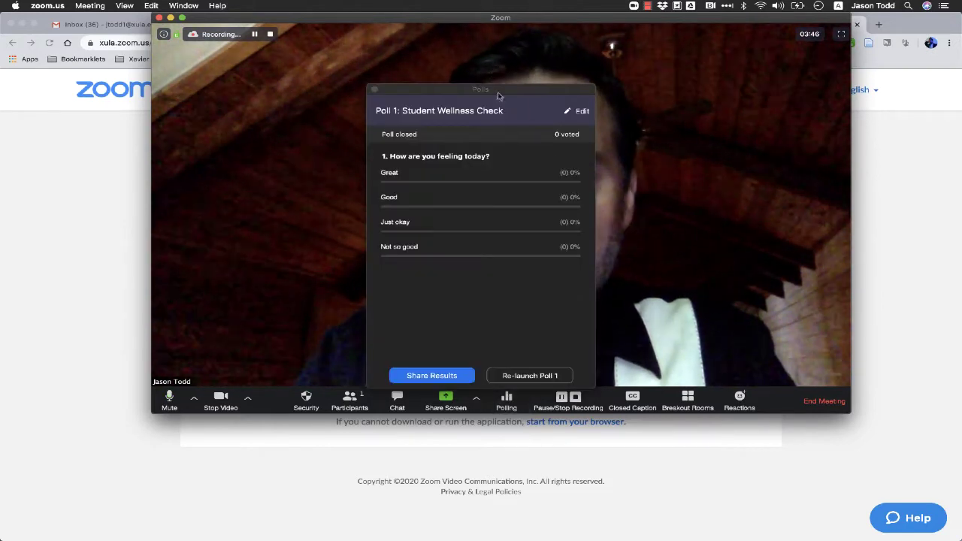
Step: Start editing the meeting's polls from the Polls window, move that window aside, and review the blank Add a Poll form
left_click(578, 113)
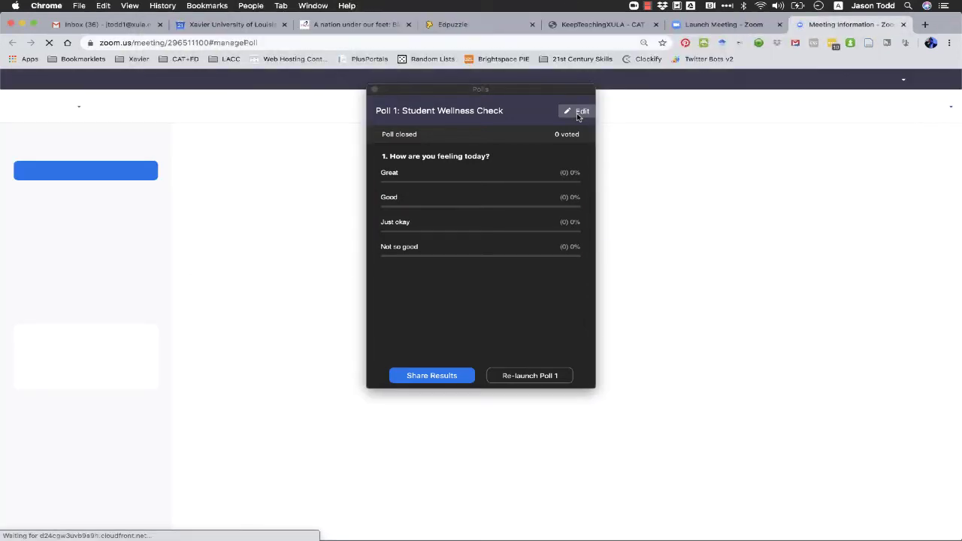
left_click_drag(557, 91, 915, 226)
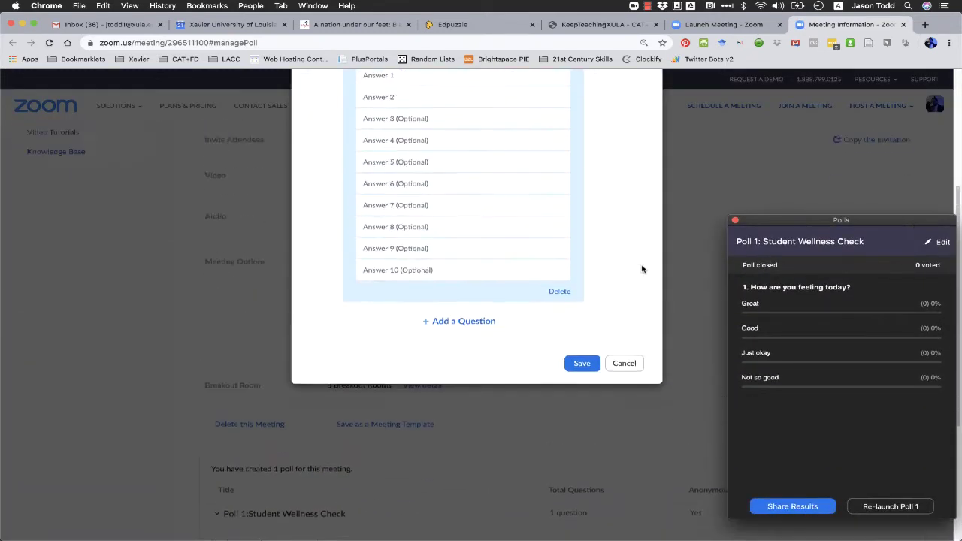
scroll(642, 270, "down", 3)
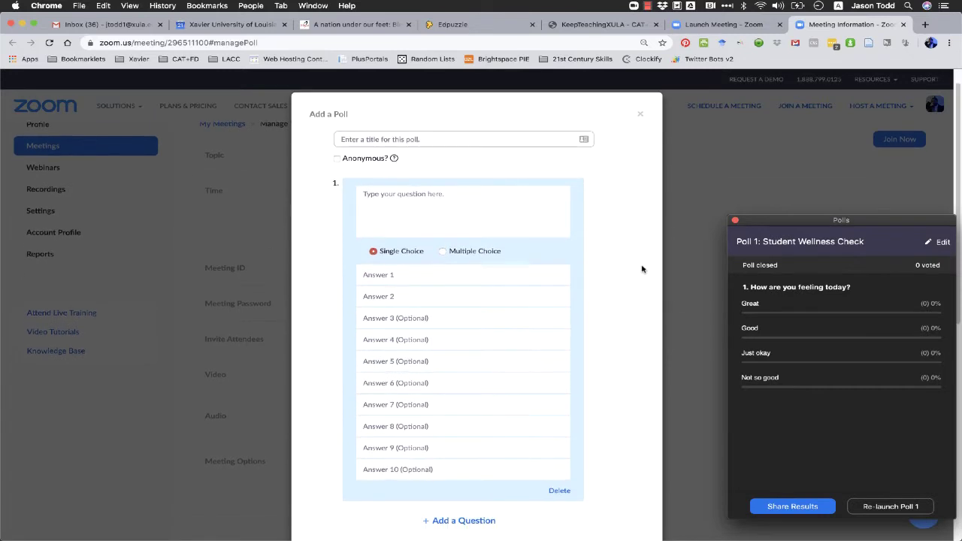
scroll(642, 270, "down", 3)
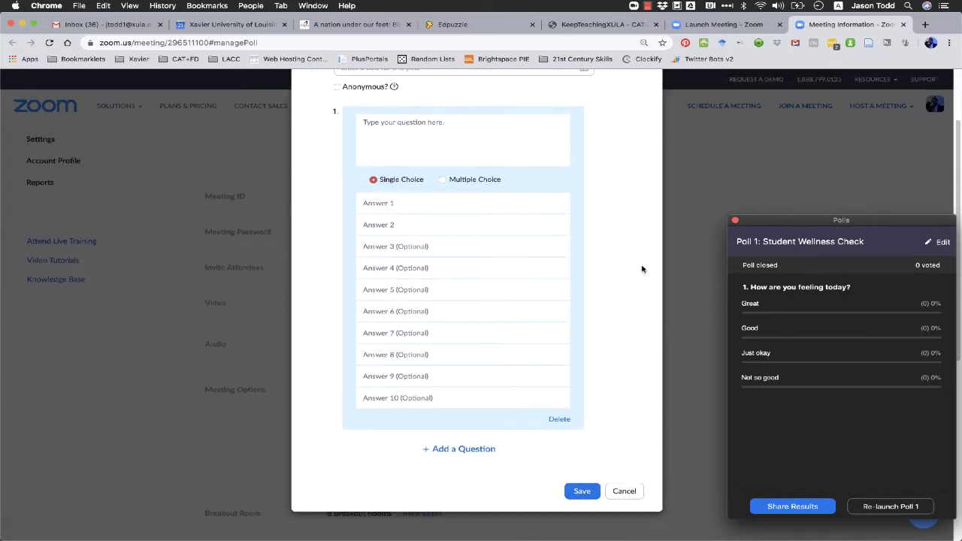
scroll(642, 269, "up", 2)
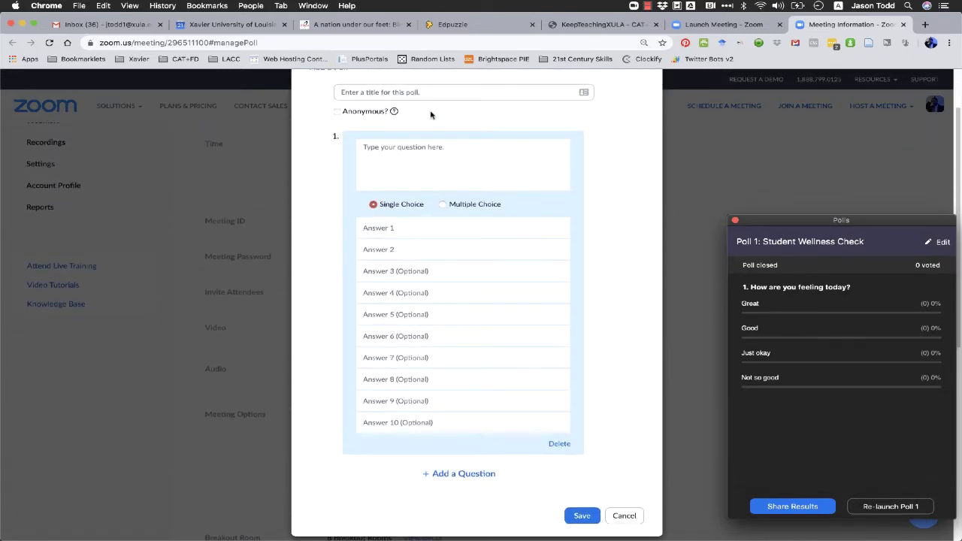
Step: Title the new poll "Student Feedback Survey" and make it anonymous
left_click(422, 90)
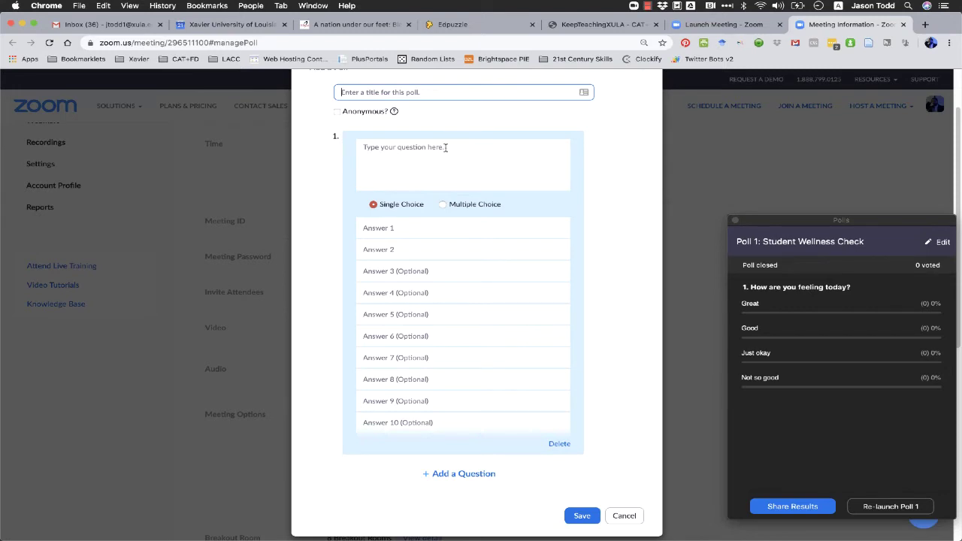
type("Student Feedback Survey")
key("Tab")
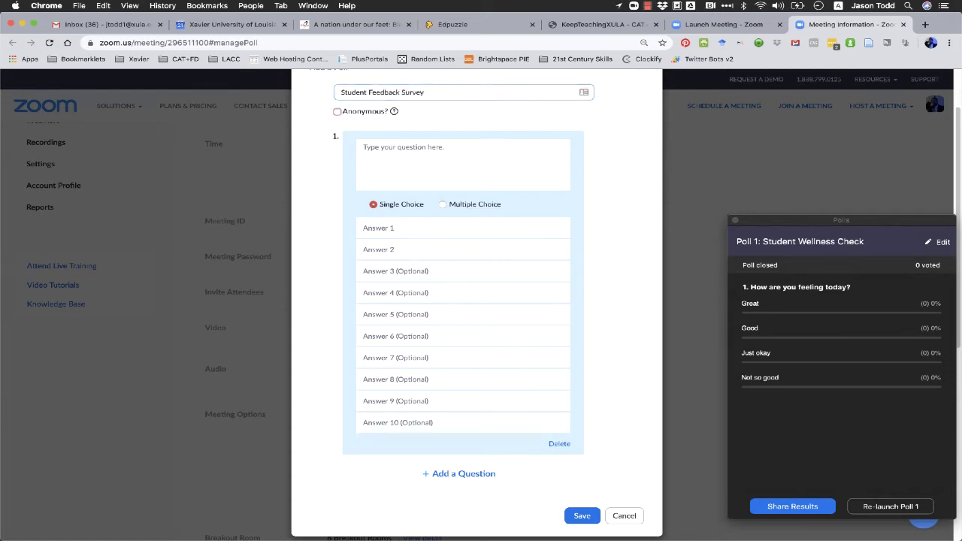
left_click(357, 111)
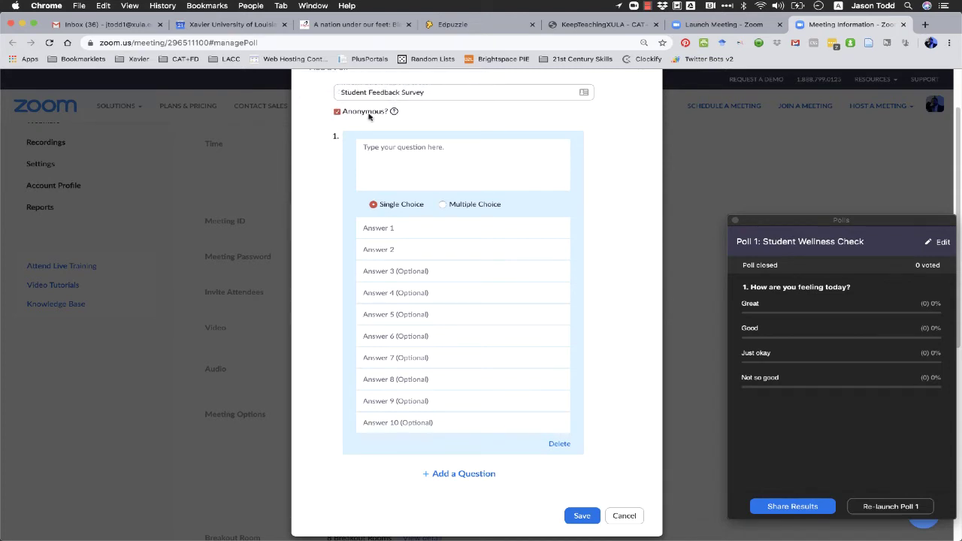
Step: Enter "What was the best thing about class today?" as the first question and make it Multiple Choice
left_click(447, 165)
type("What was the b")
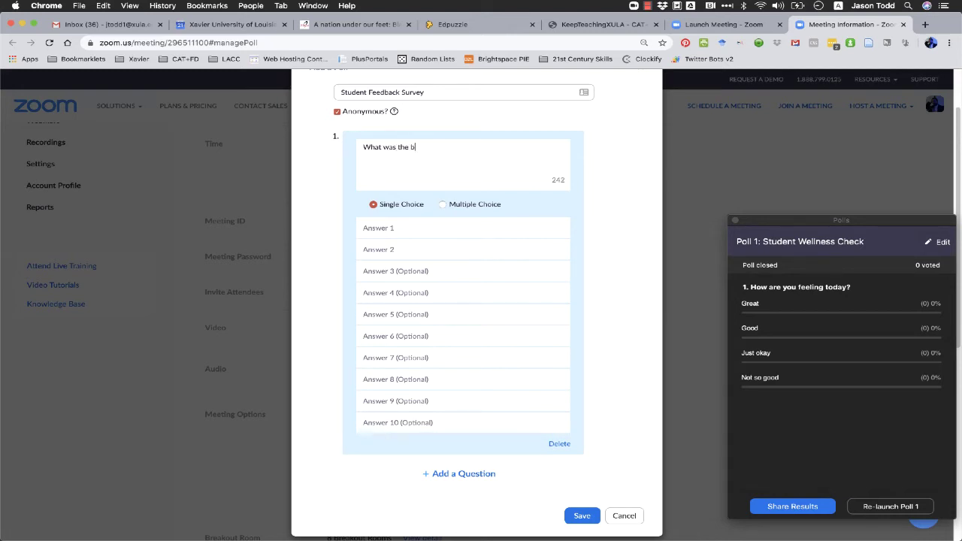
type("est thing about class today?")
left_click(445, 207)
Step: Fill in the answers "The discussion", "The activity", "The group work" and "The commeraderie", and save the poll
left_click(437, 230)
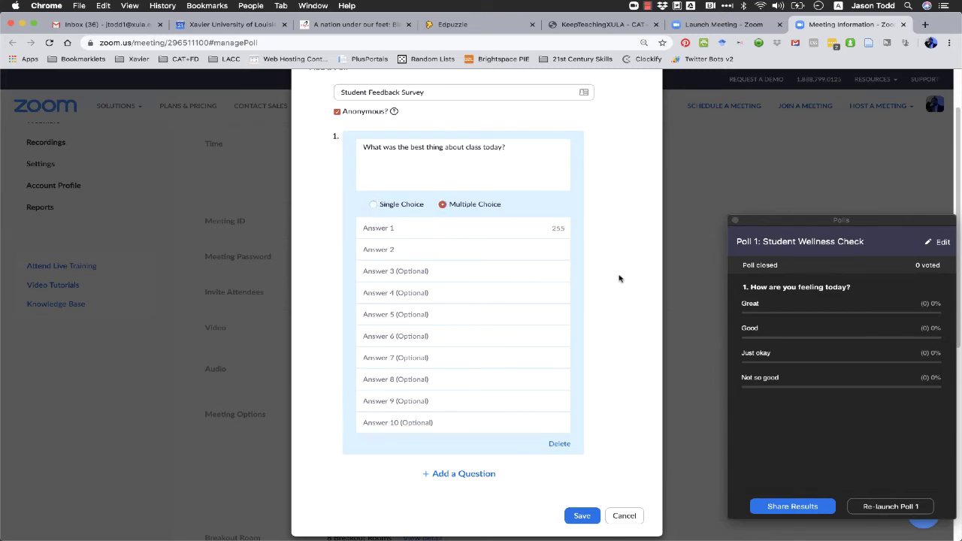
type("The discussion")
key("Tab")
type("The activitie")
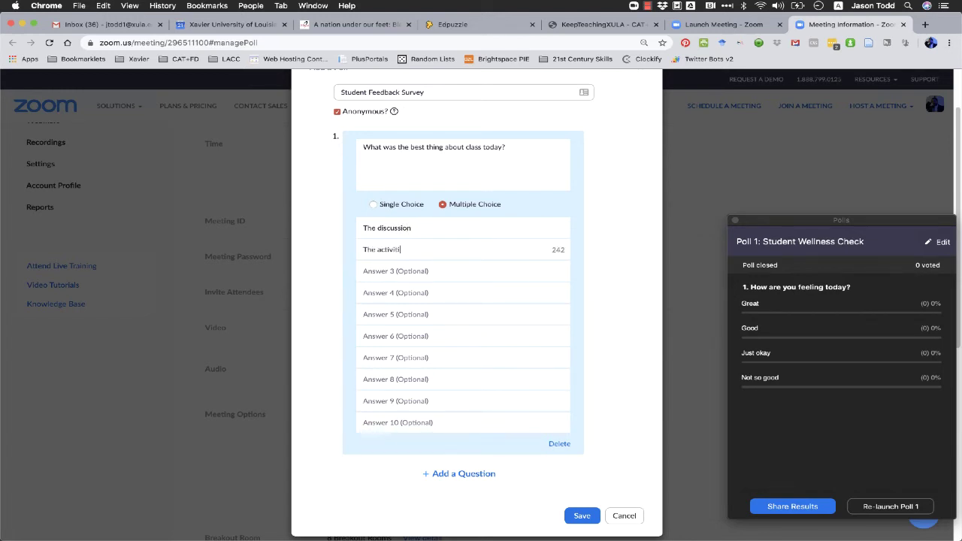
type("y")
key("Tab")
type("Th")
left_click(538, 295)
type("The")
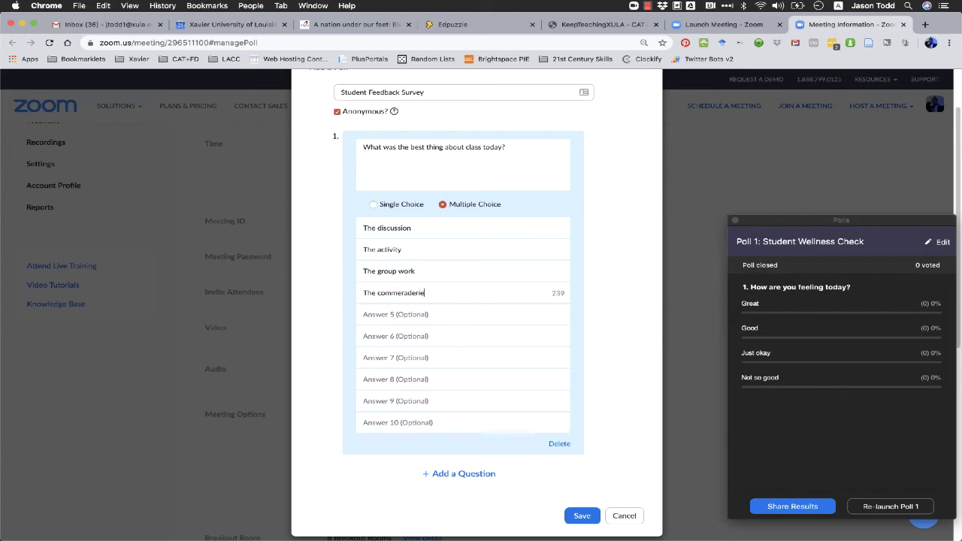
left_click(364, 314)
left_click(582, 517)
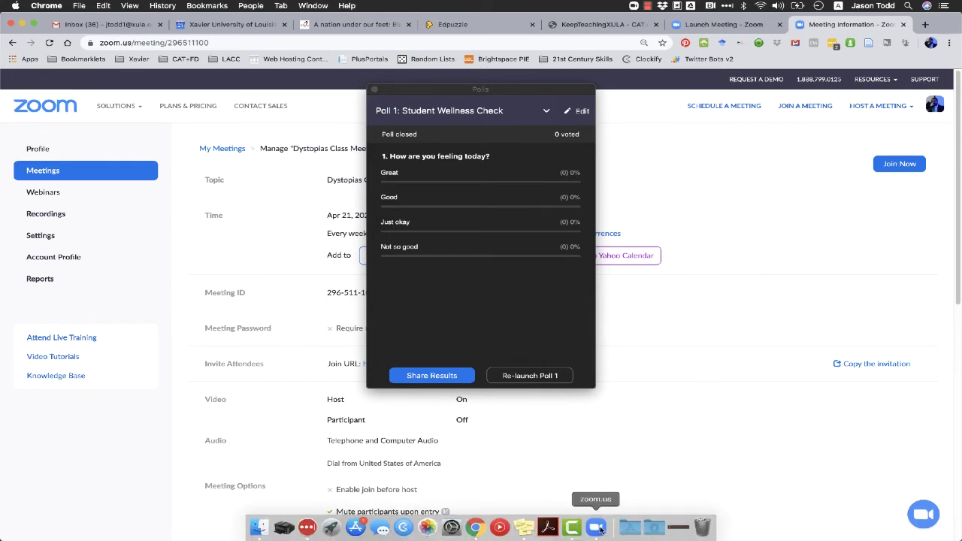
Step: Switch to the Zoom meeting, choose the Student Feedback Survey poll, and launch it
left_click(602, 525)
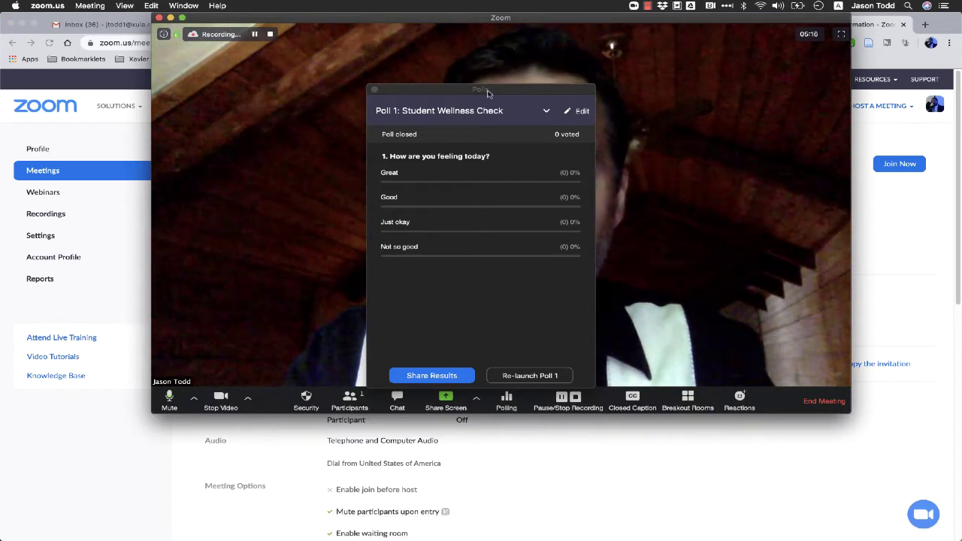
left_click_drag(434, 105, 439, 126)
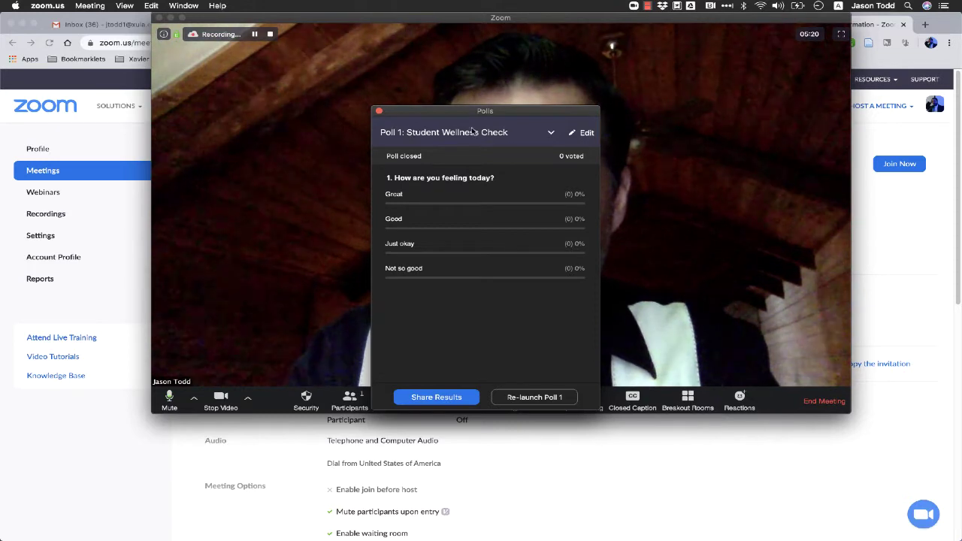
left_click(552, 134)
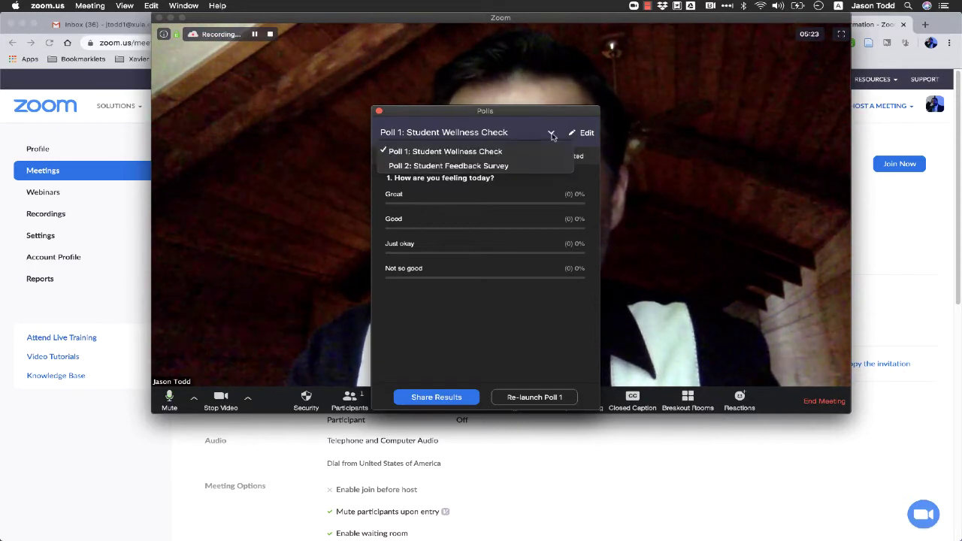
left_click(473, 167)
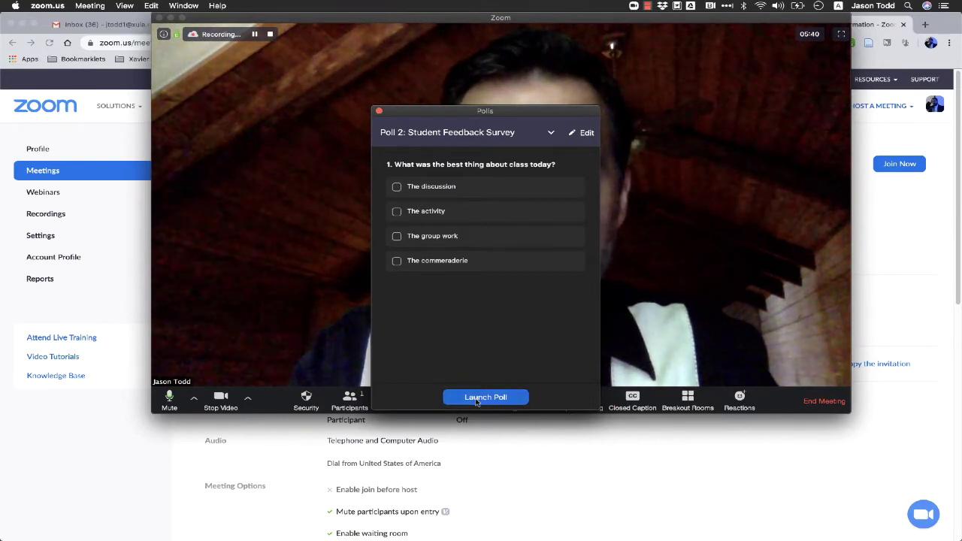
left_click(476, 398)
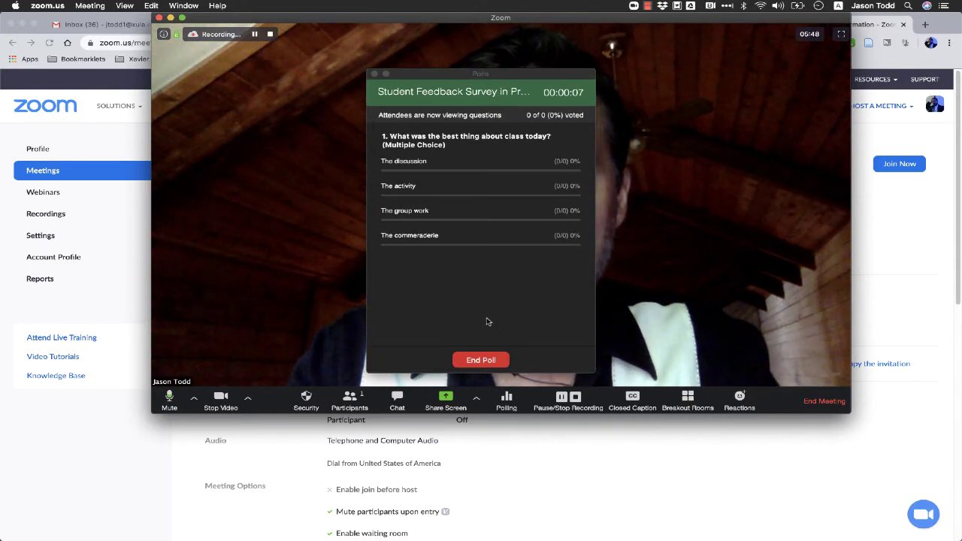
Step: End the Student Feedback Survey poll, share its results with attendees, stop sharing, and close the polls window
left_click(477, 362)
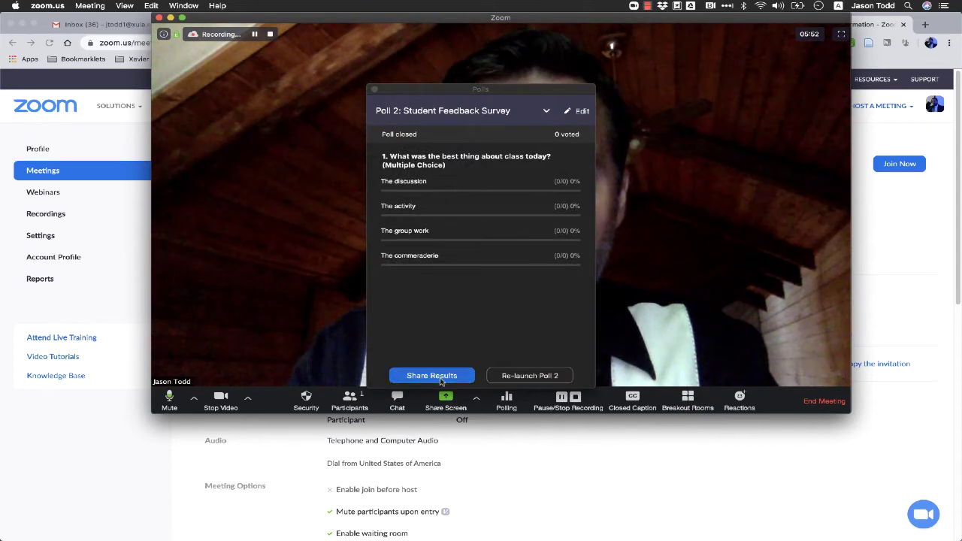
left_click(441, 380)
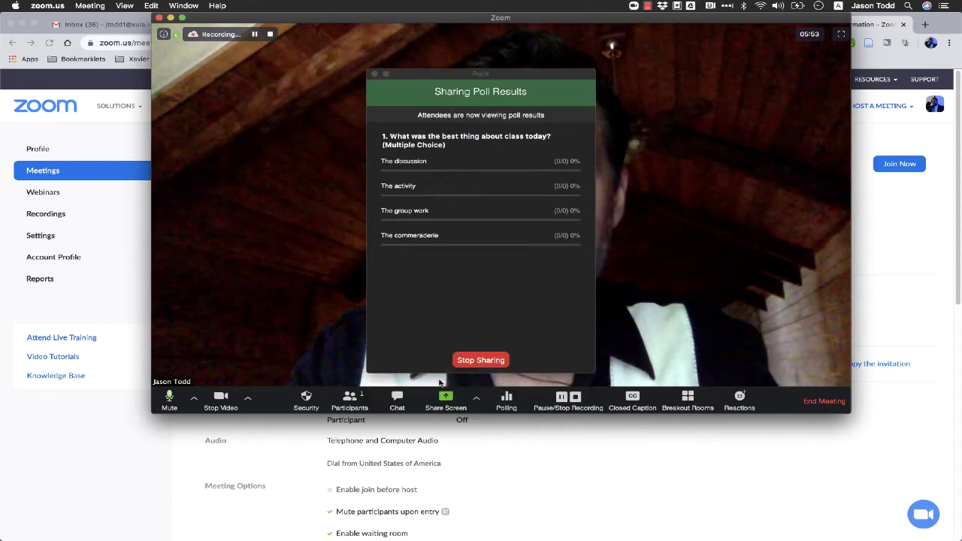
left_click(486, 361)
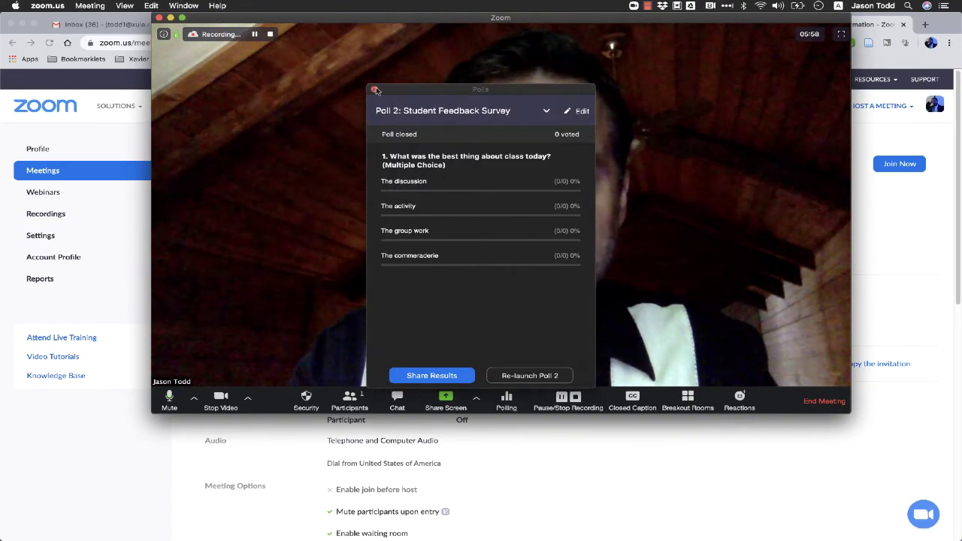
left_click(374, 91)
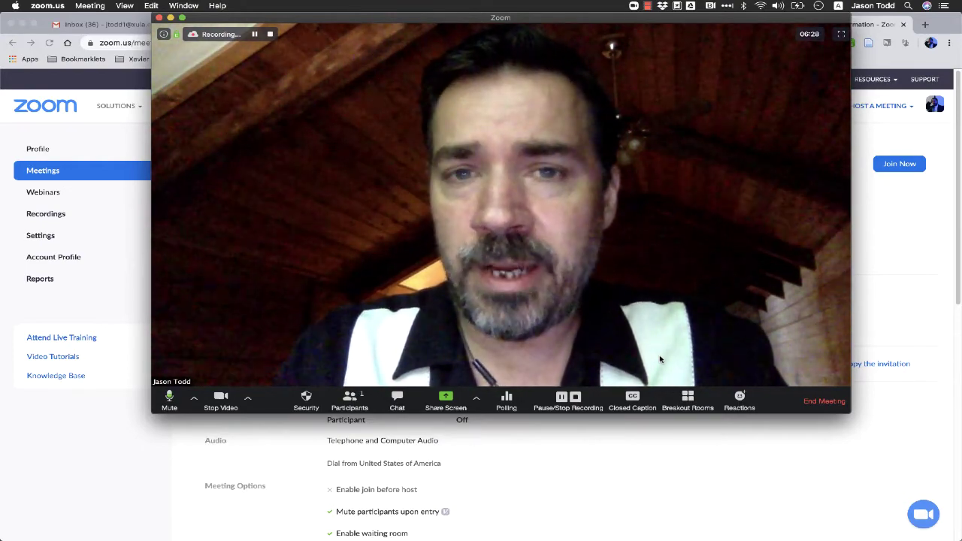
Step: Try to delete the Student Feedback Survey poll from the meeting's page in Chrome, and return to the Zoom meeting
left_click(641, 491)
scroll(784, 428, "down", 8)
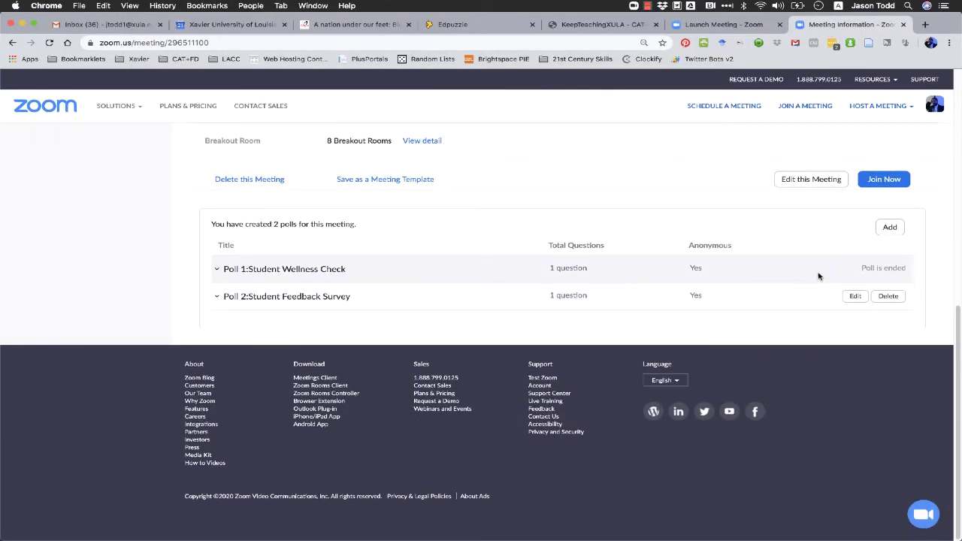
left_click(886, 297)
left_click(581, 217)
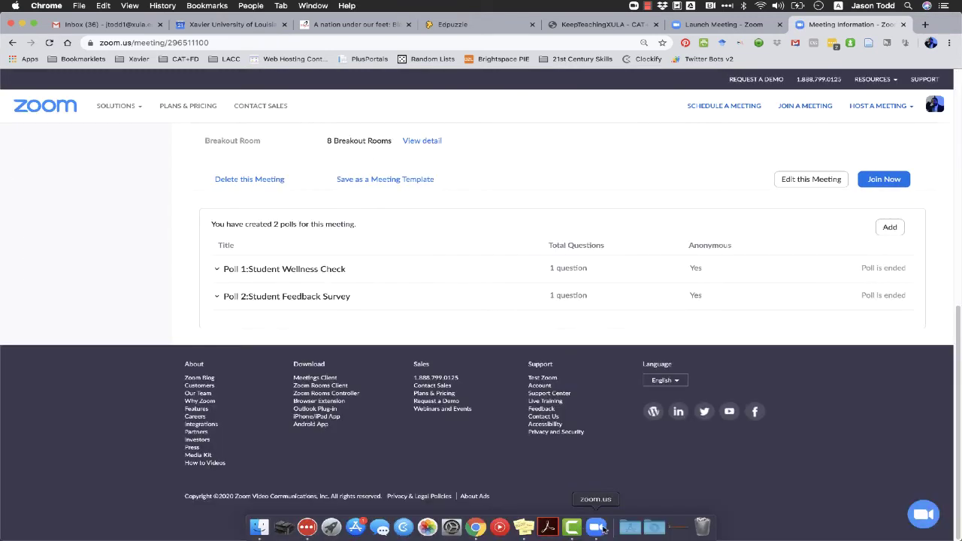
left_click(598, 527)
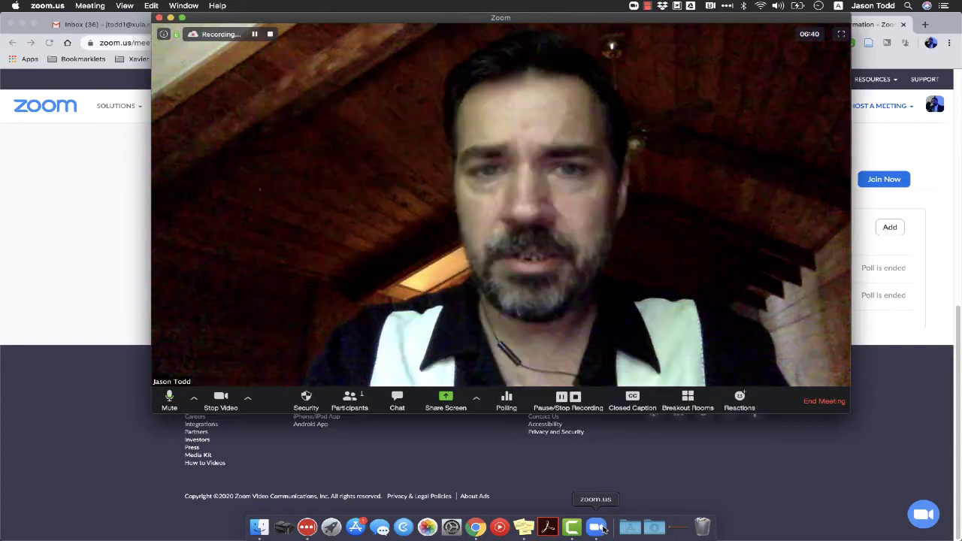